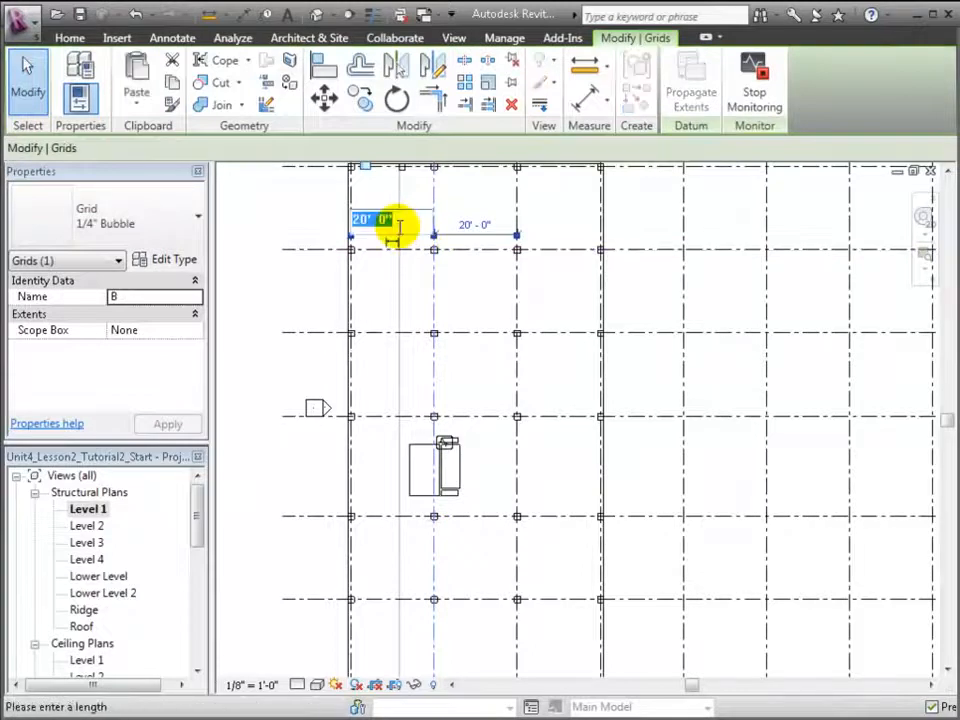
- Set the spacing from the first vertical grid to grid B to 26'-0" and from grid B to grid C to 8'-0"
key("Return")
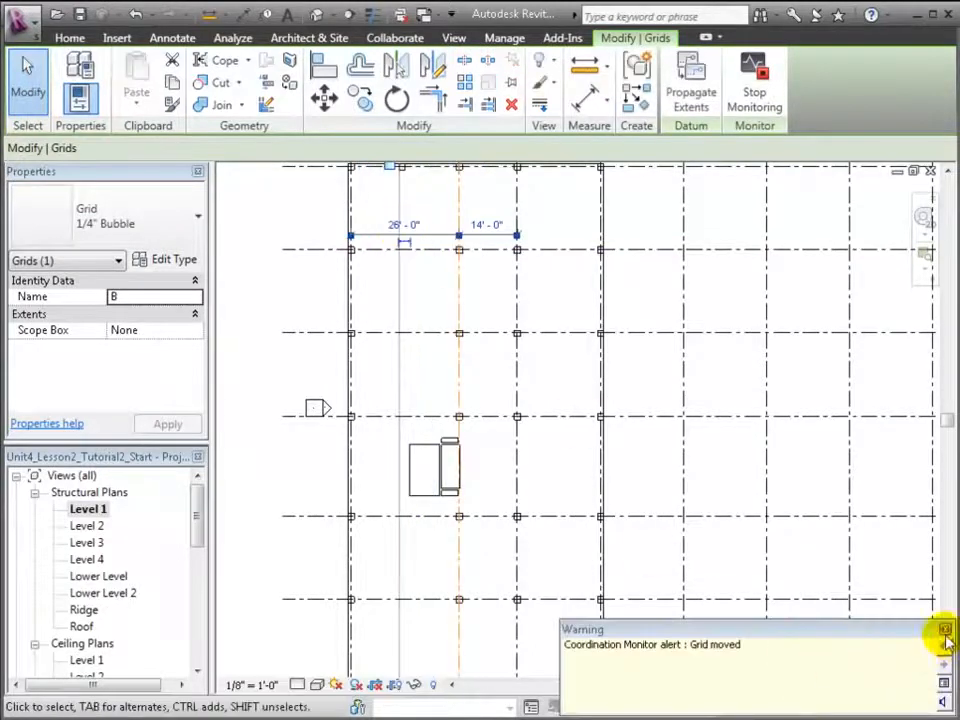
left_click(945, 632)
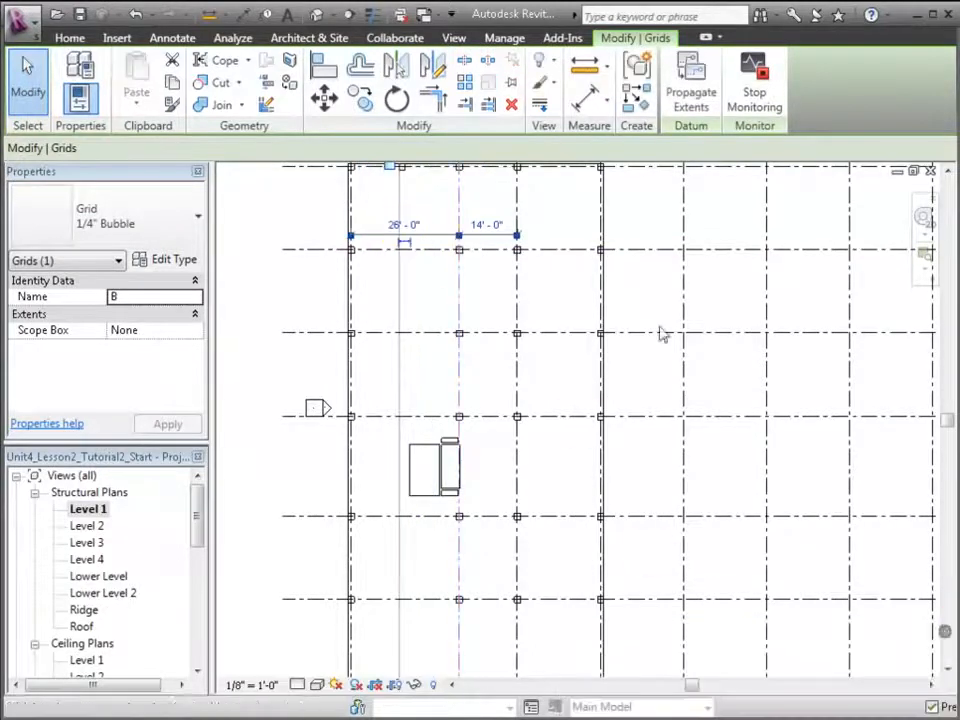
left_click(519, 215)
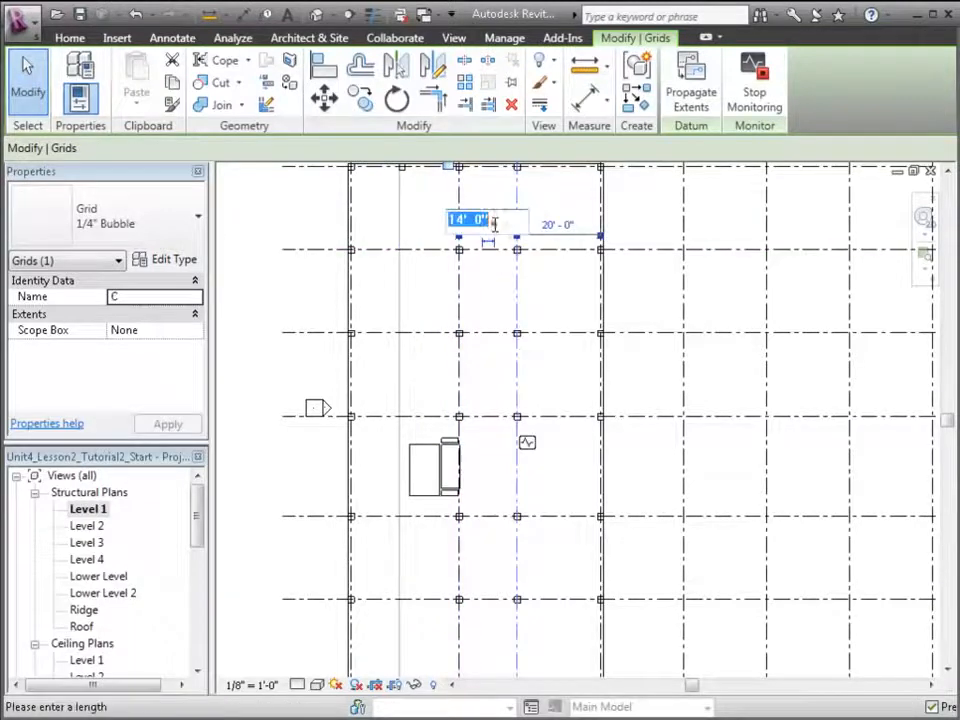
left_click(492, 226)
type("8")
key("Return")
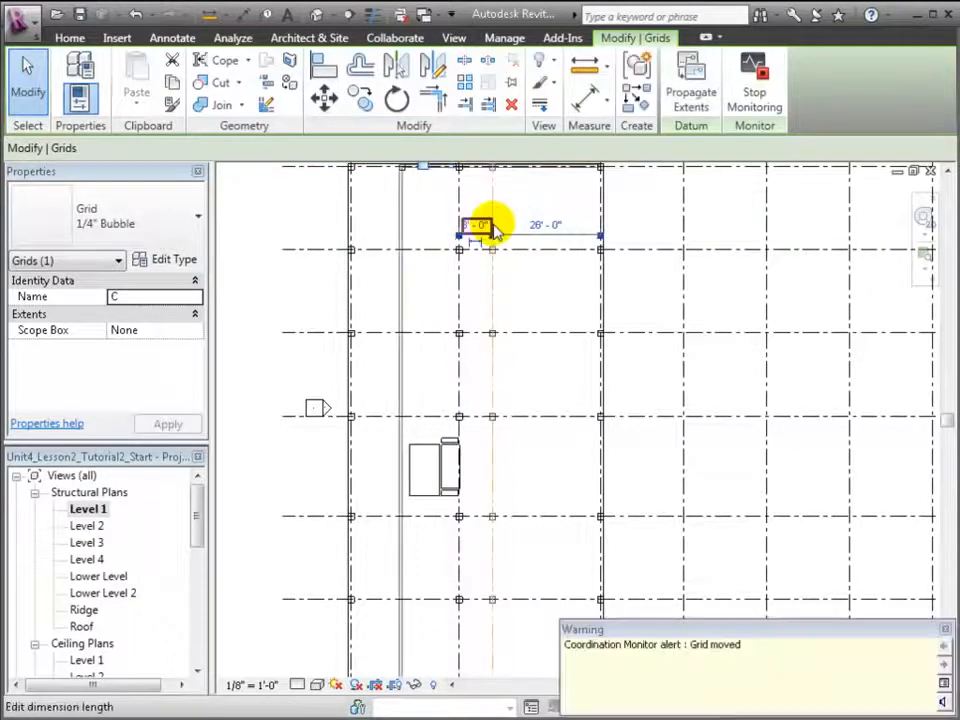
left_click(944, 629)
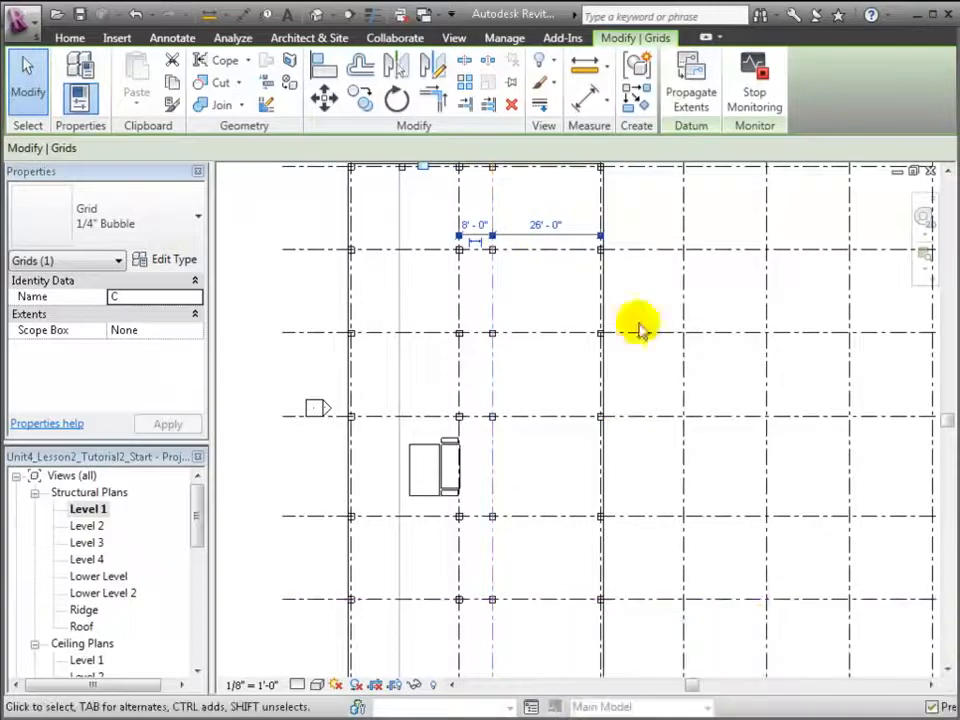
key("Escape")
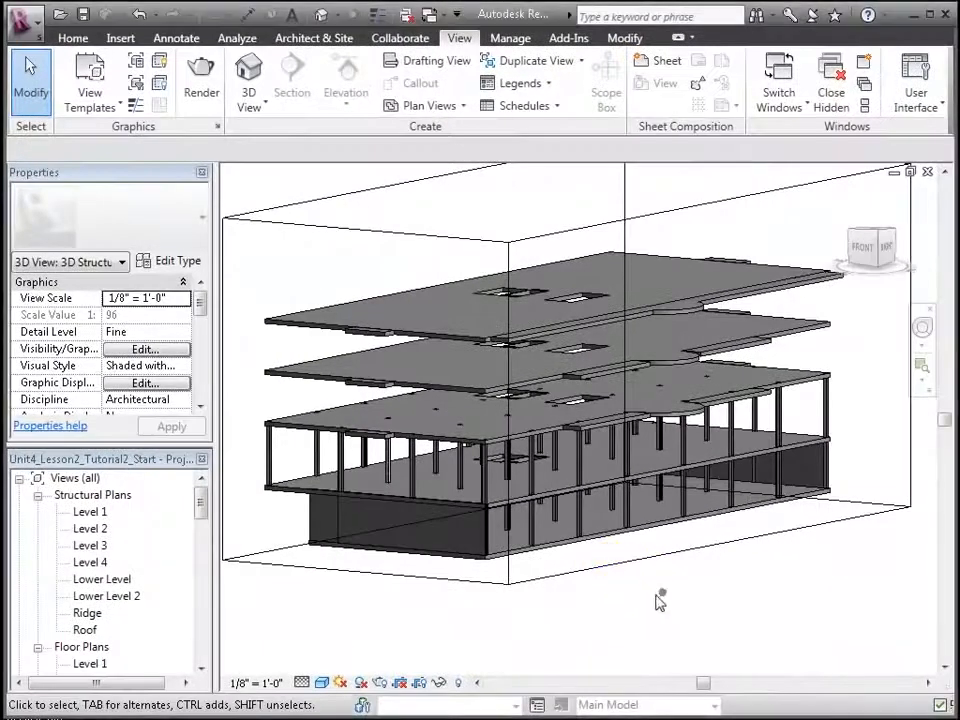
- Select all instances of the W10X49 wide flange structural columns in the 3D Structural Frame view
scroll(655, 592, "up", 2)
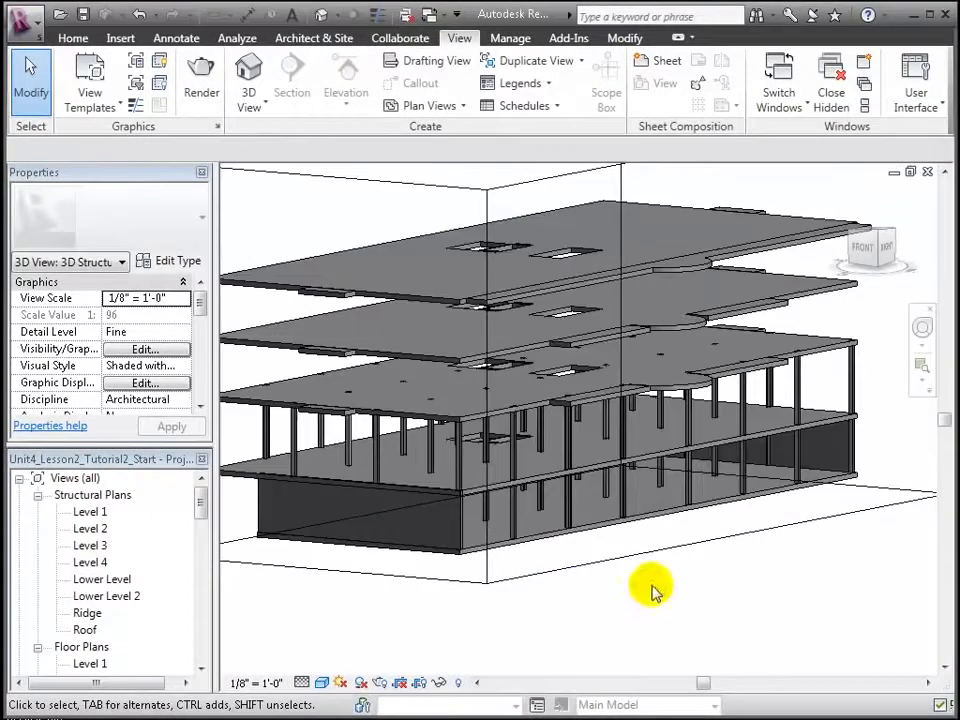
left_click(626, 490)
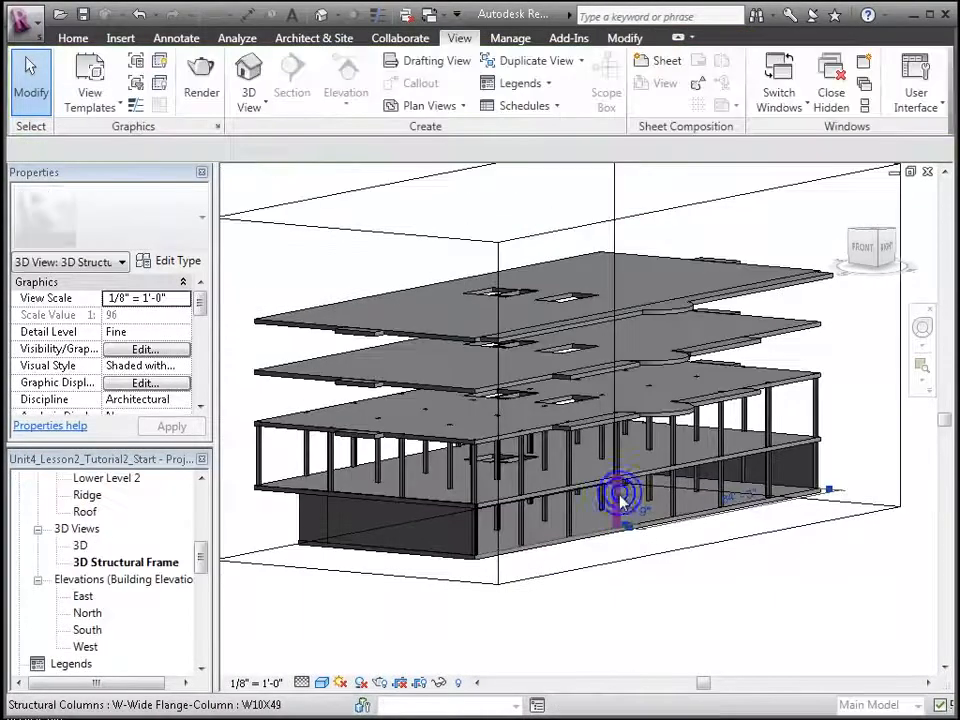
right_click(619, 495)
mouse_move(779, 294)
left_click(940, 285)
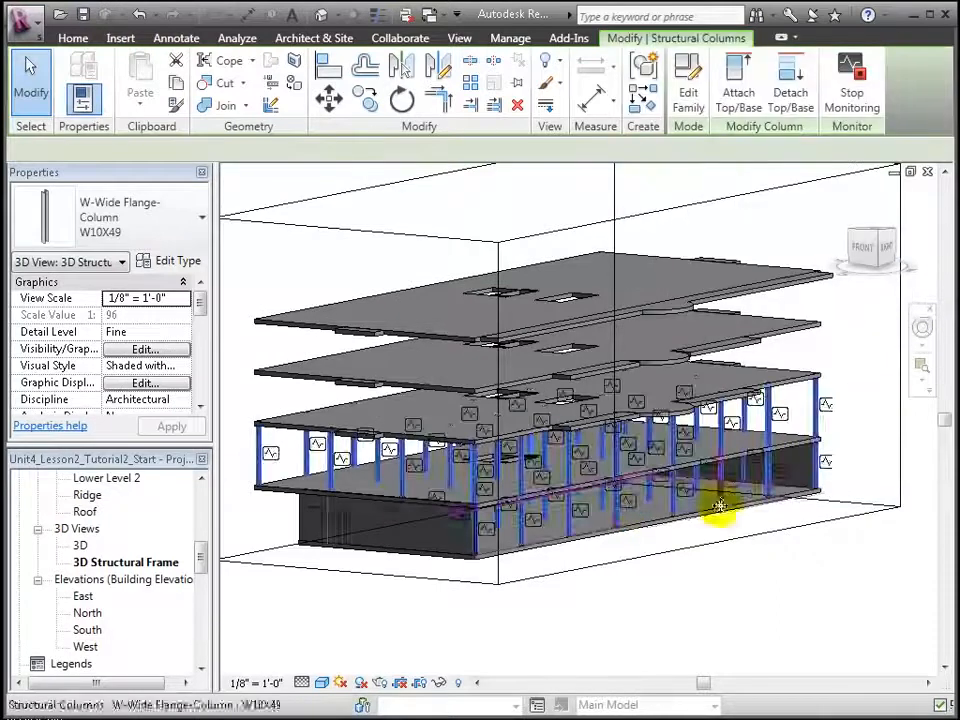
- Load the Concrete-Square-Column family from the Structural/Columns/Concrete library folder and assign it to the selected columns
scroll(590, 608, "up", 2)
middle_click_drag(600, 604, 619, 624)
left_click(202, 215)
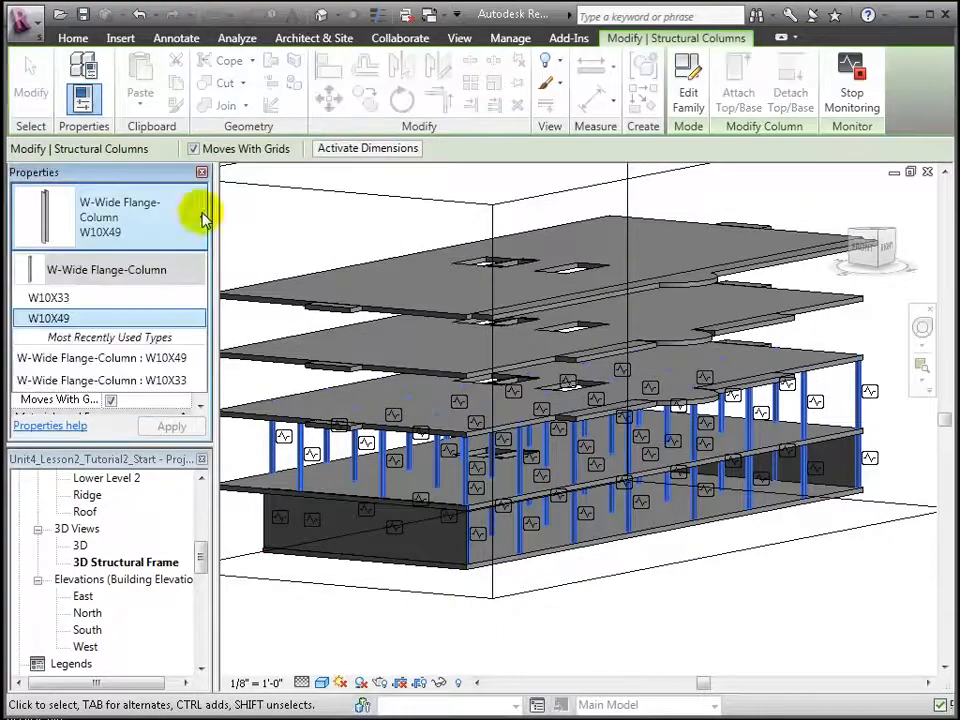
left_click(203, 216)
left_click(189, 261)
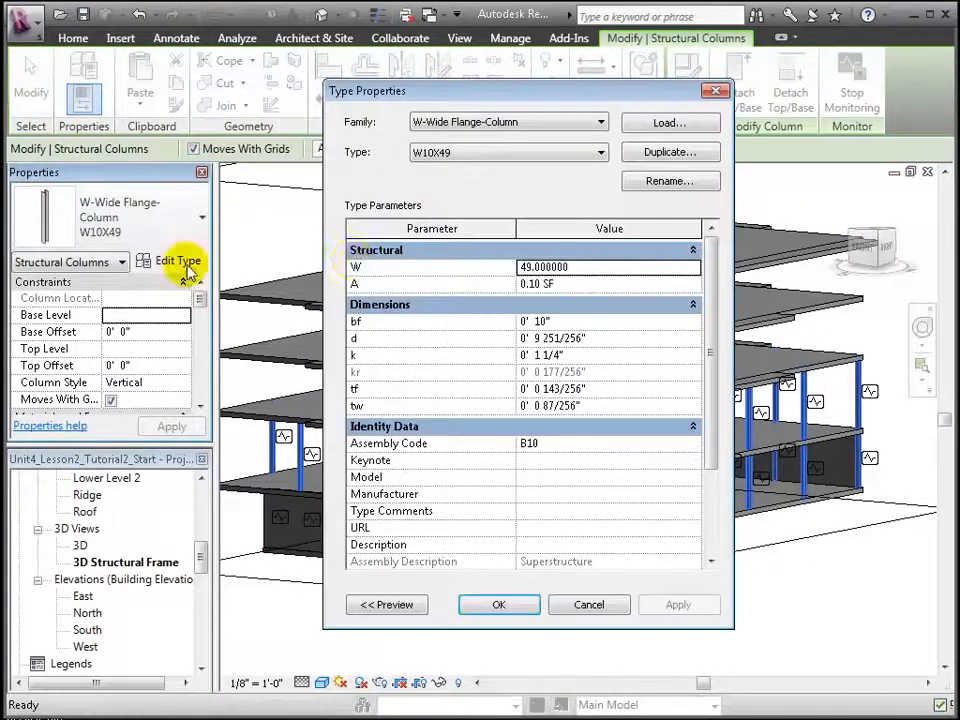
left_click(668, 123)
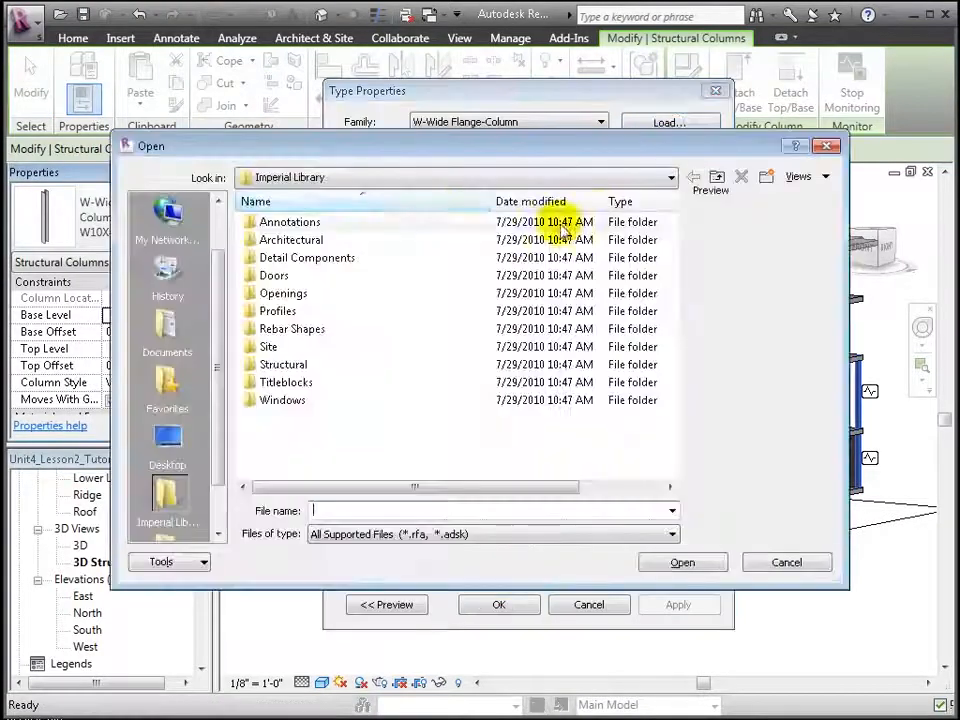
double_click(303, 366)
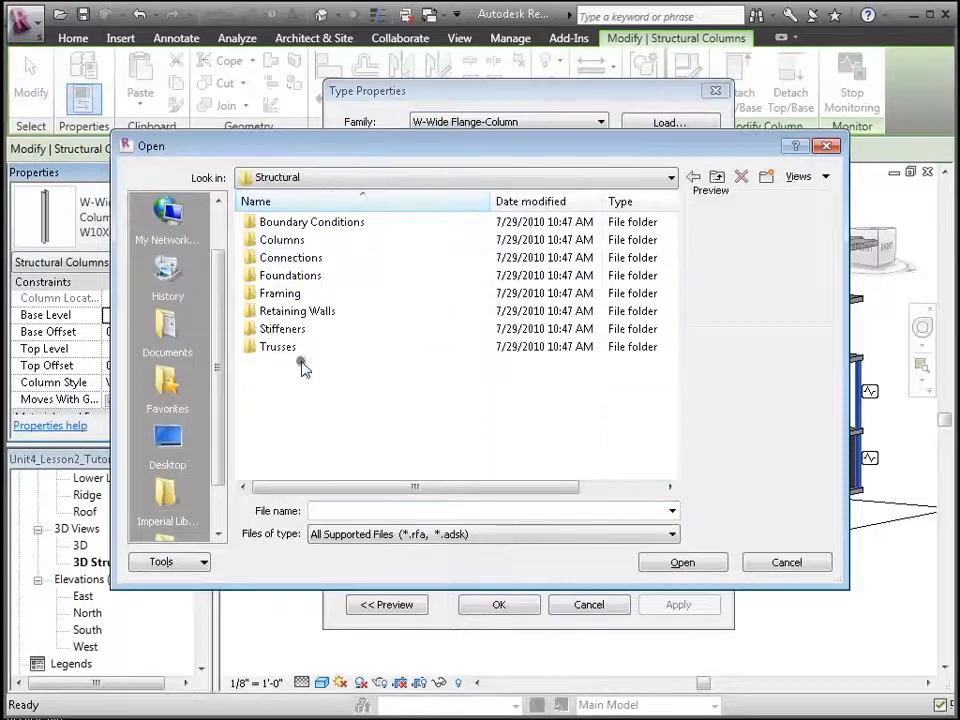
double_click(313, 241)
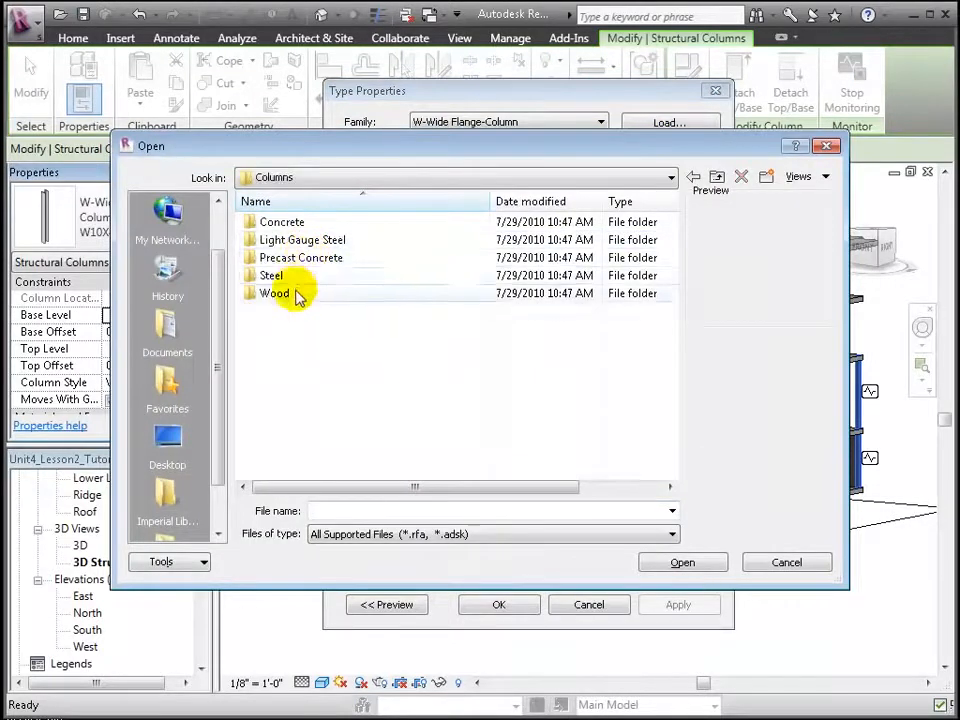
double_click(298, 223)
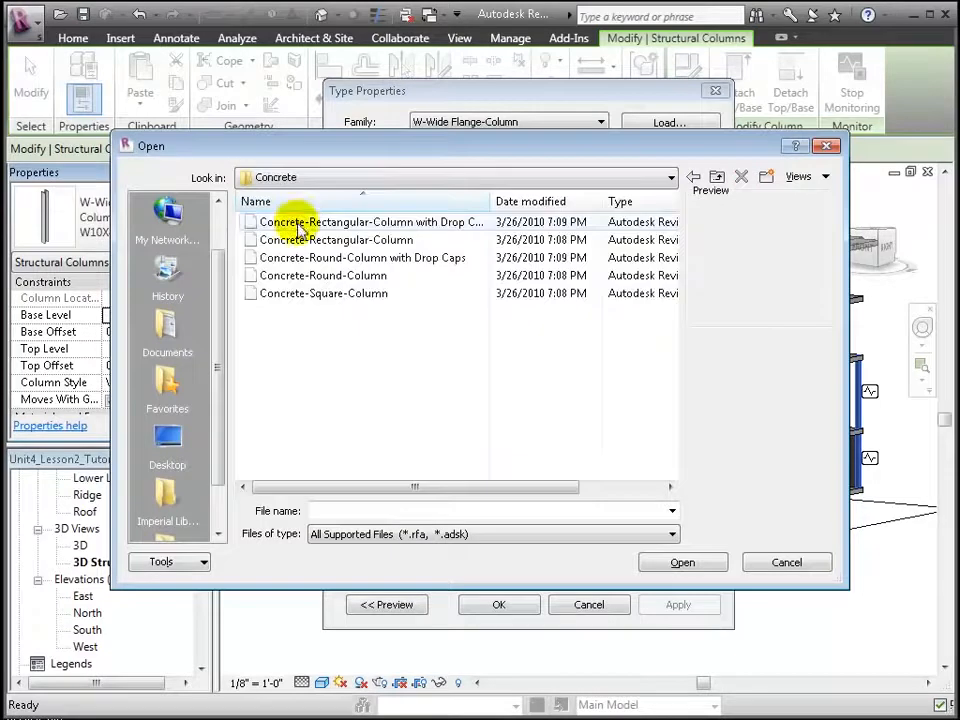
left_click(305, 293)
left_click(681, 562)
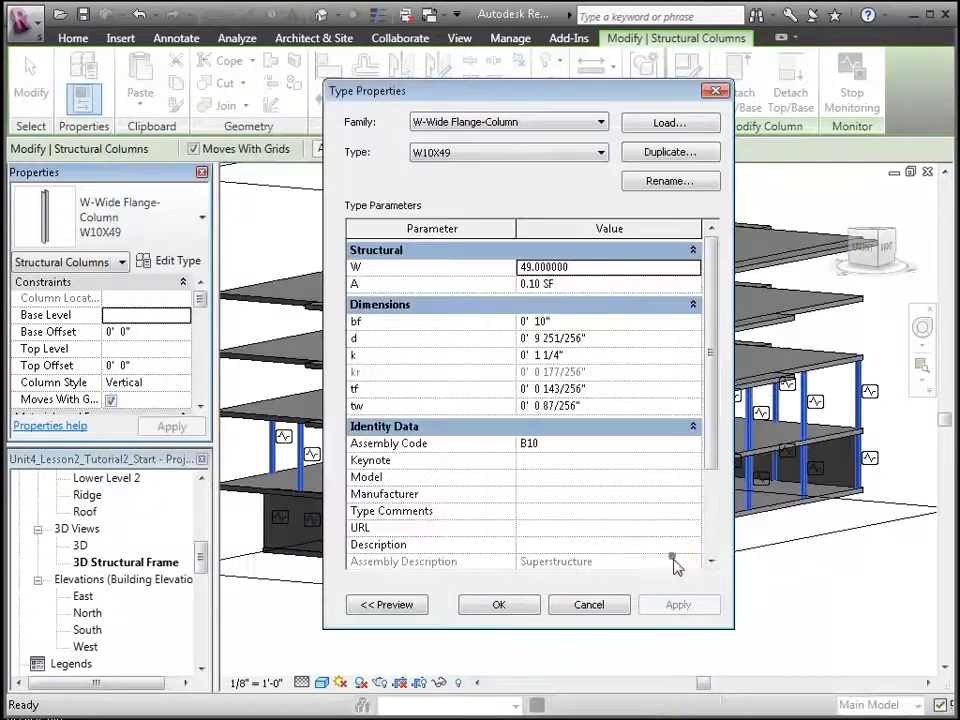
left_click(505, 606)
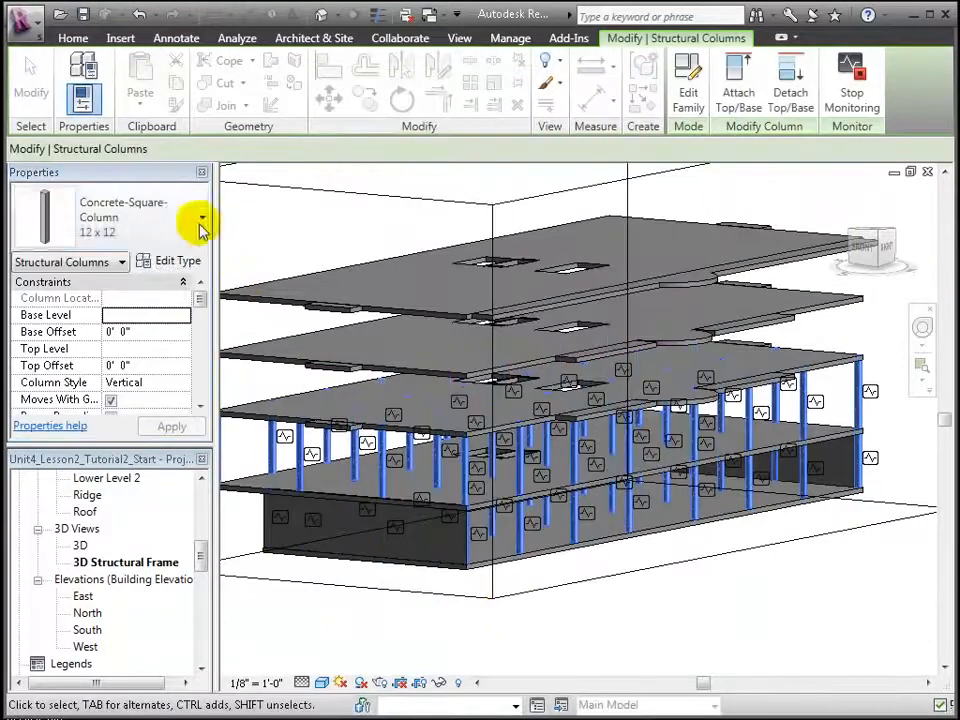
- Change the selected concrete columns to the 18 x 18 type and clear the selection
left_click(197, 221)
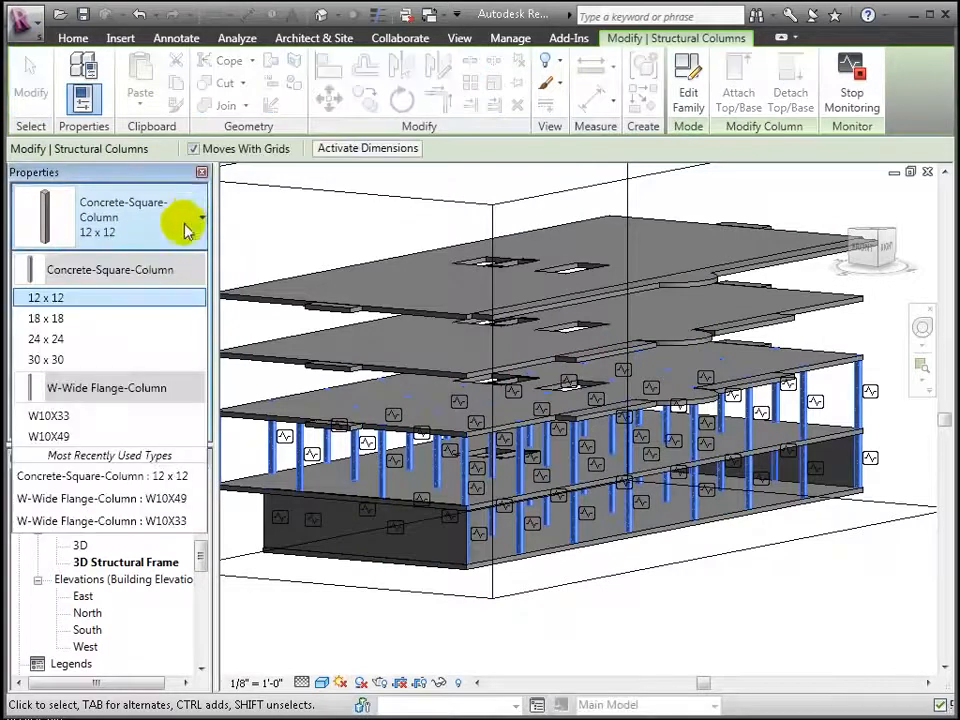
left_click(176, 319)
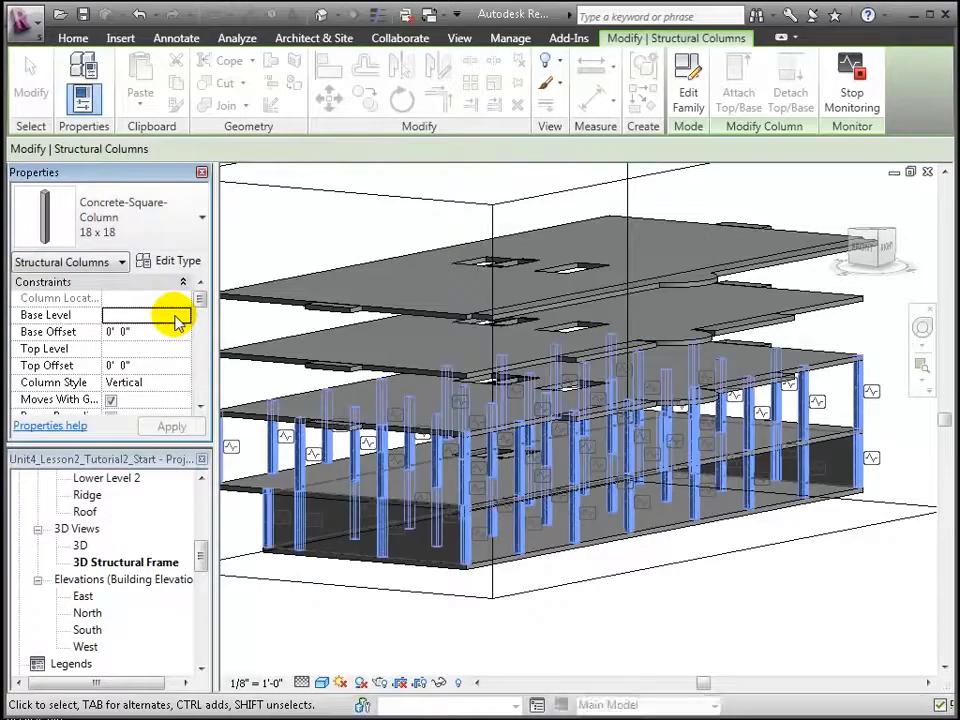
left_click(671, 624)
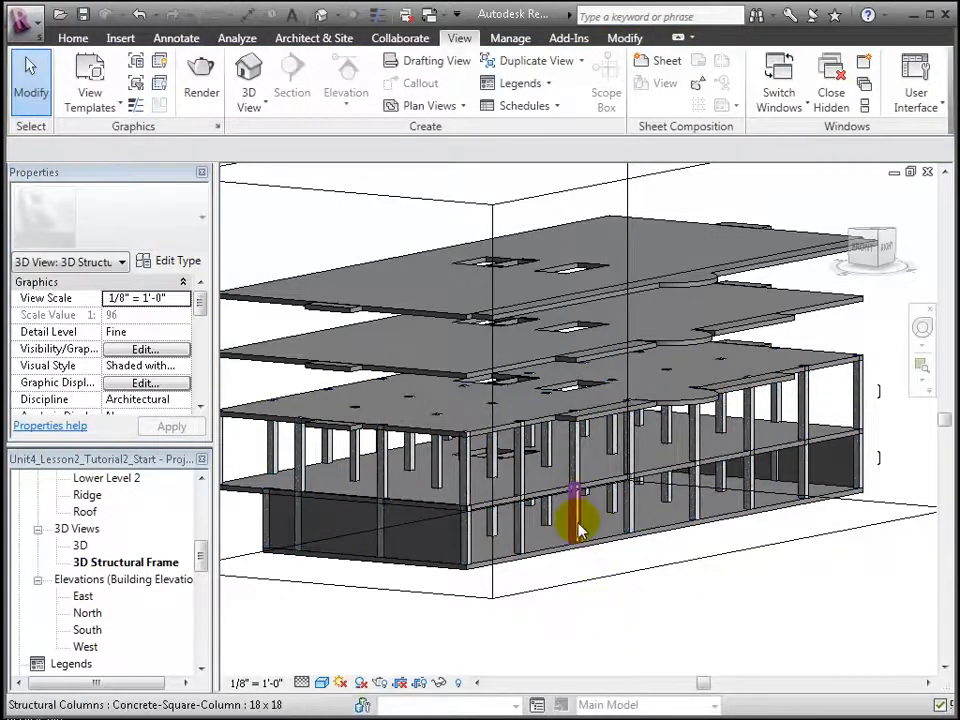
- Lower the top face of the section box so that only the lowest storey and the floor slab above it remain
scroll(508, 330, "down", 2)
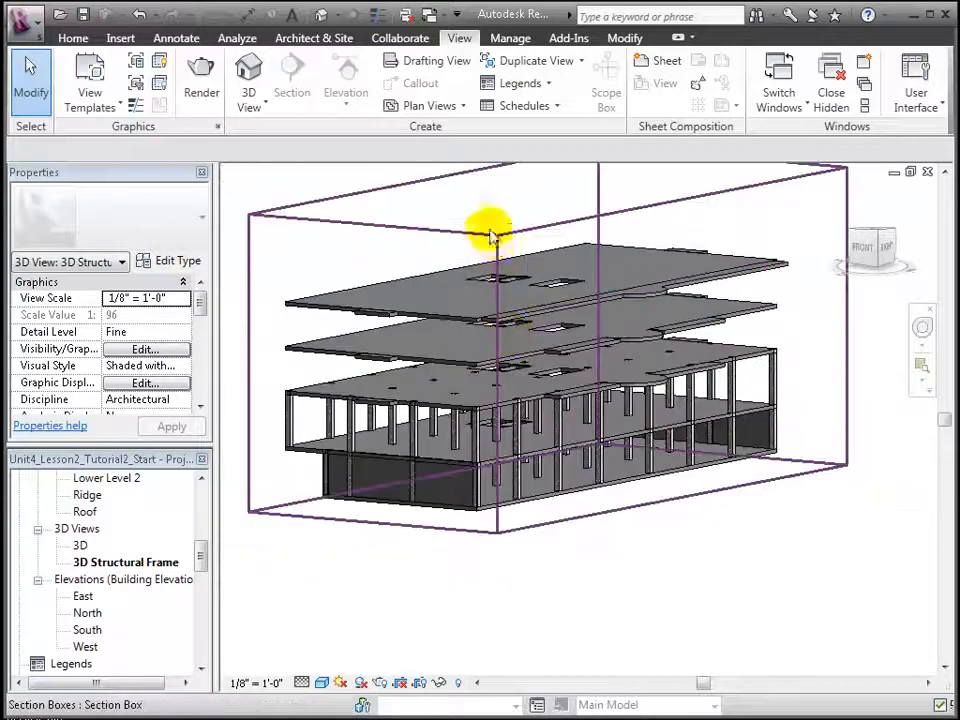
left_click(495, 268)
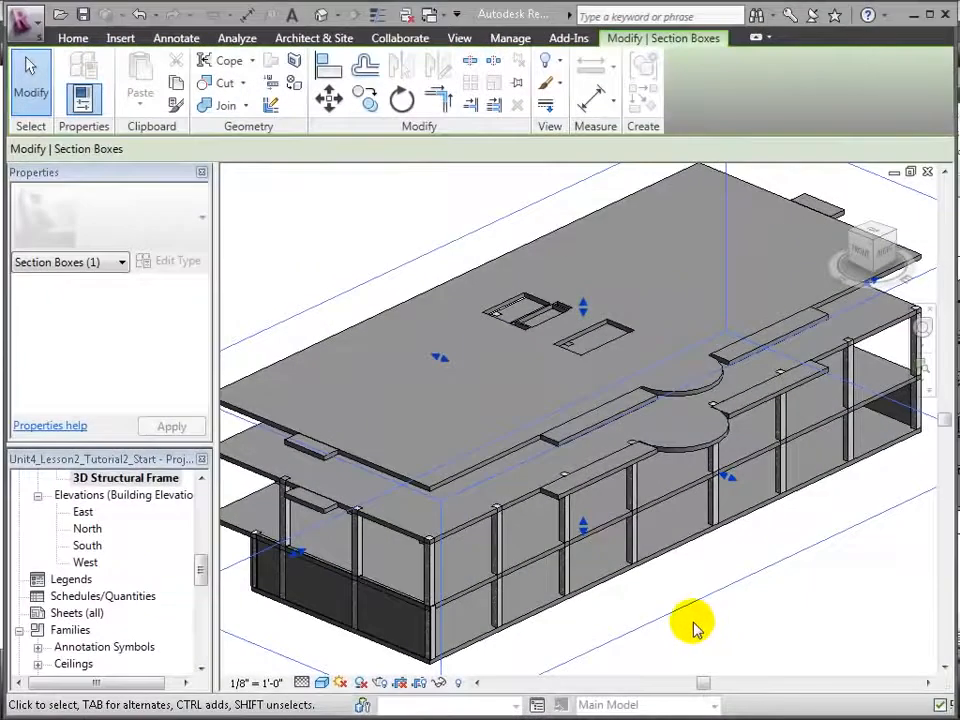
scroll(669, 606, "down", 1)
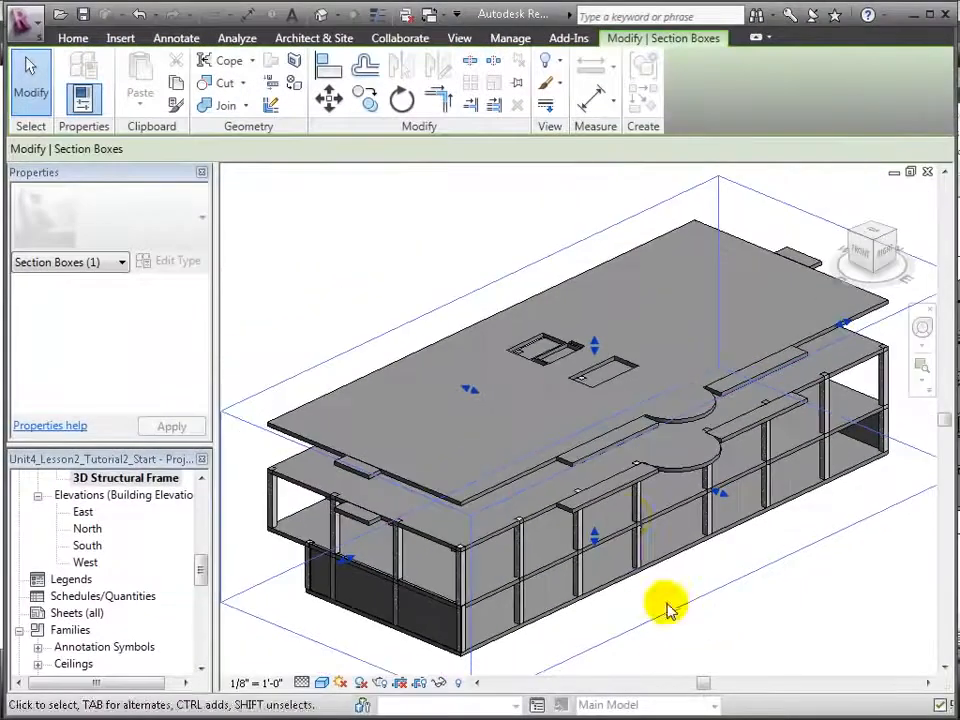
left_click_drag(595, 345, 597, 464)
- Hide the Generic - 12" floor slab covering the lowest storey in this view, as an element
middle_click_drag(721, 622, 631, 612)
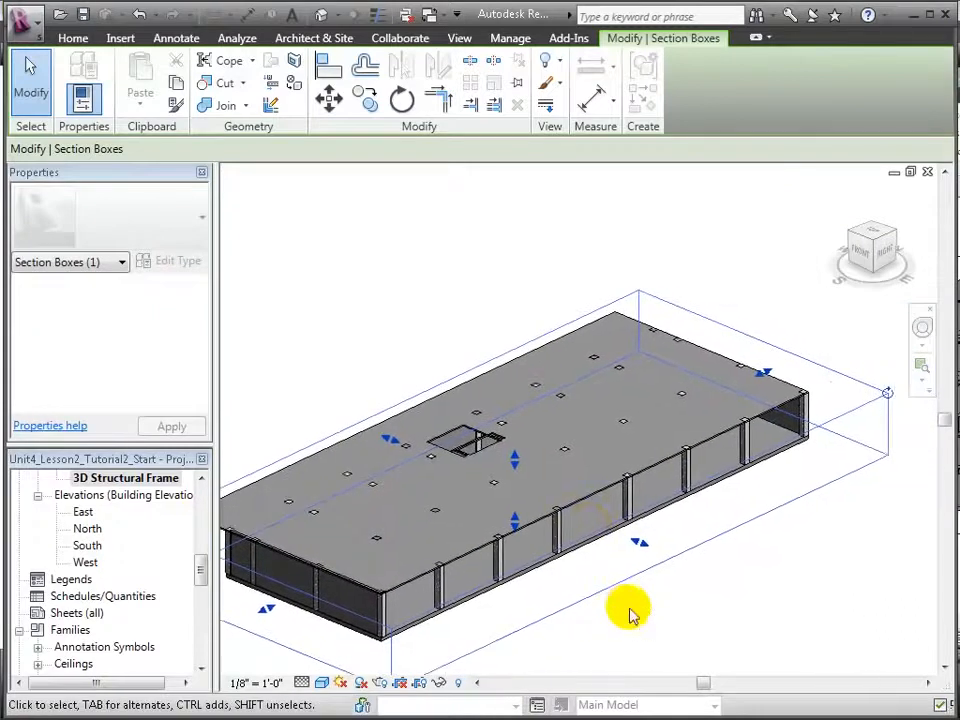
right_click(585, 507)
mouse_move(680, 188)
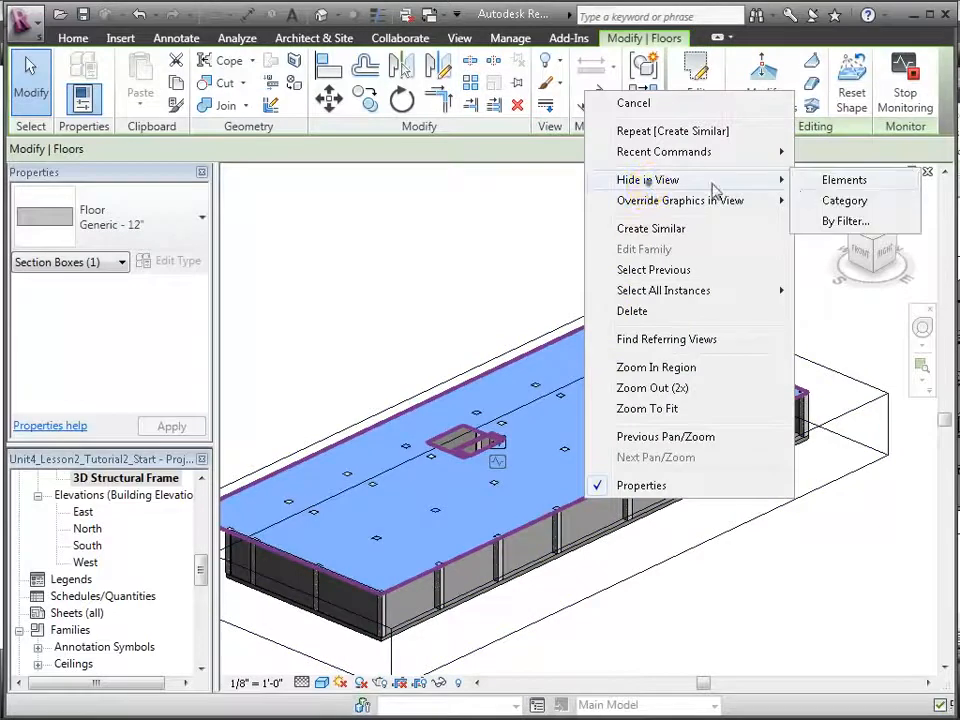
left_click(818, 180)
- Load the Concrete-Rectangular Beam family from the Structural/Framing/Concrete library folder for use with the Beam tool
middle_click_drag(503, 630, 471, 596, "shift")
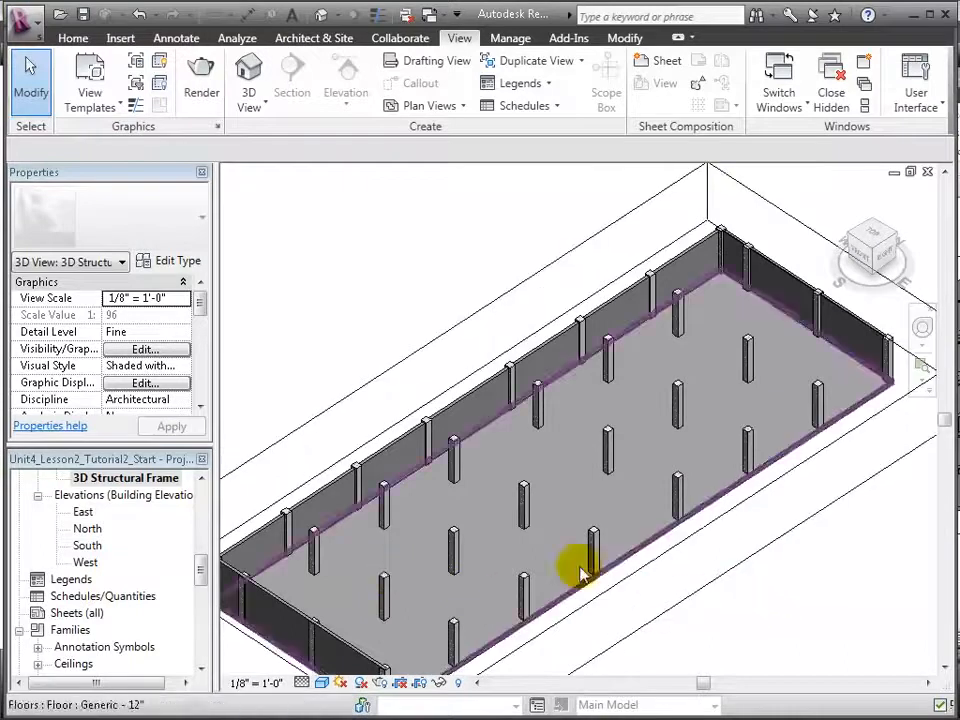
left_click(74, 40)
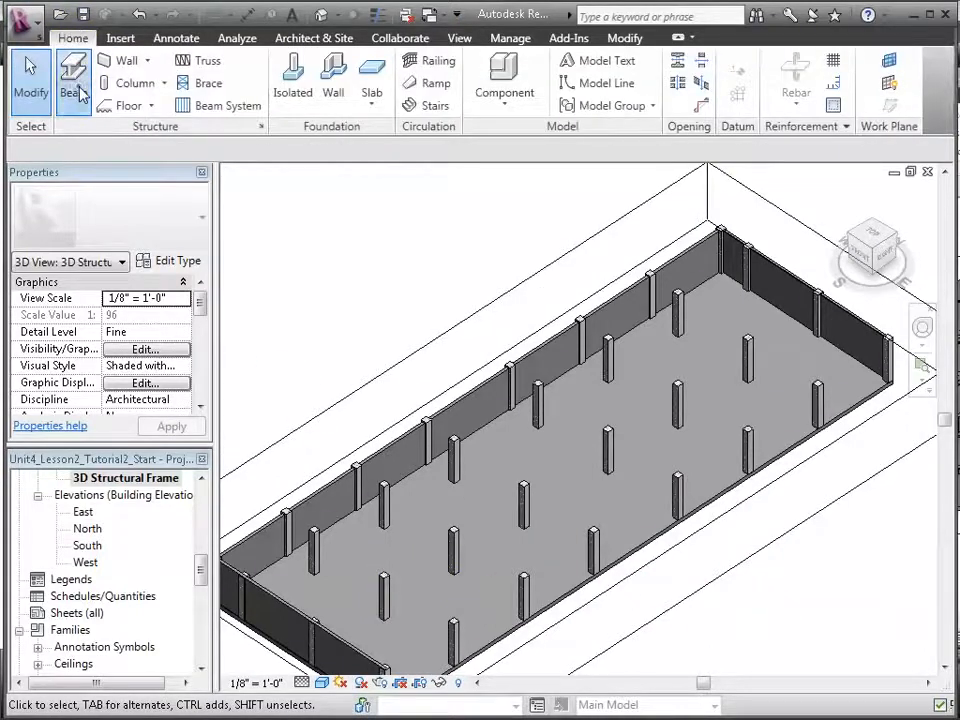
left_click(75, 85)
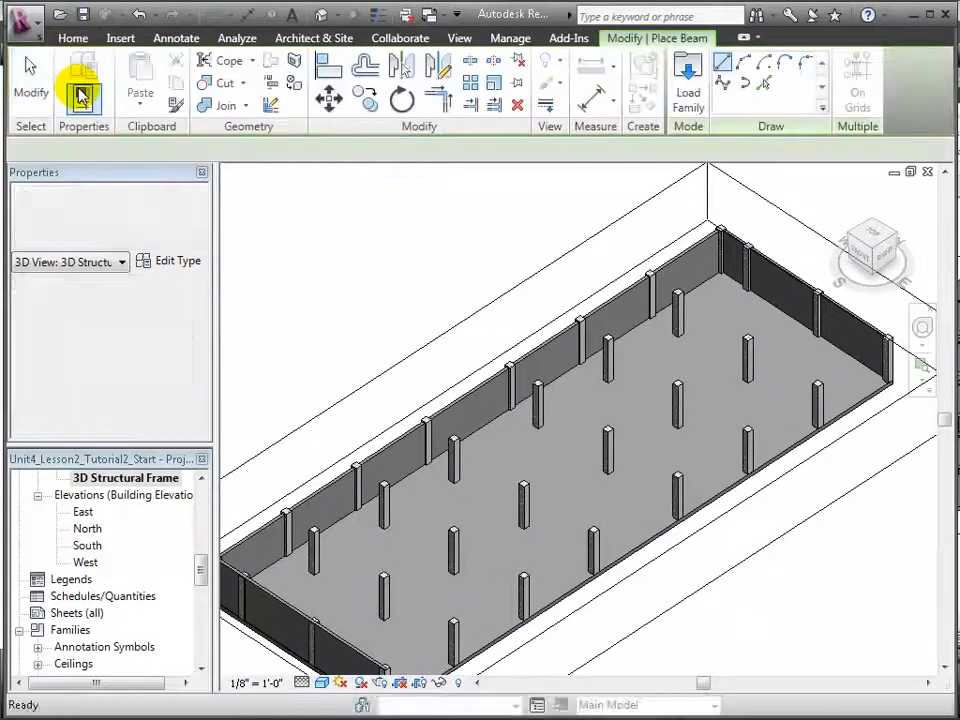
left_click(200, 211)
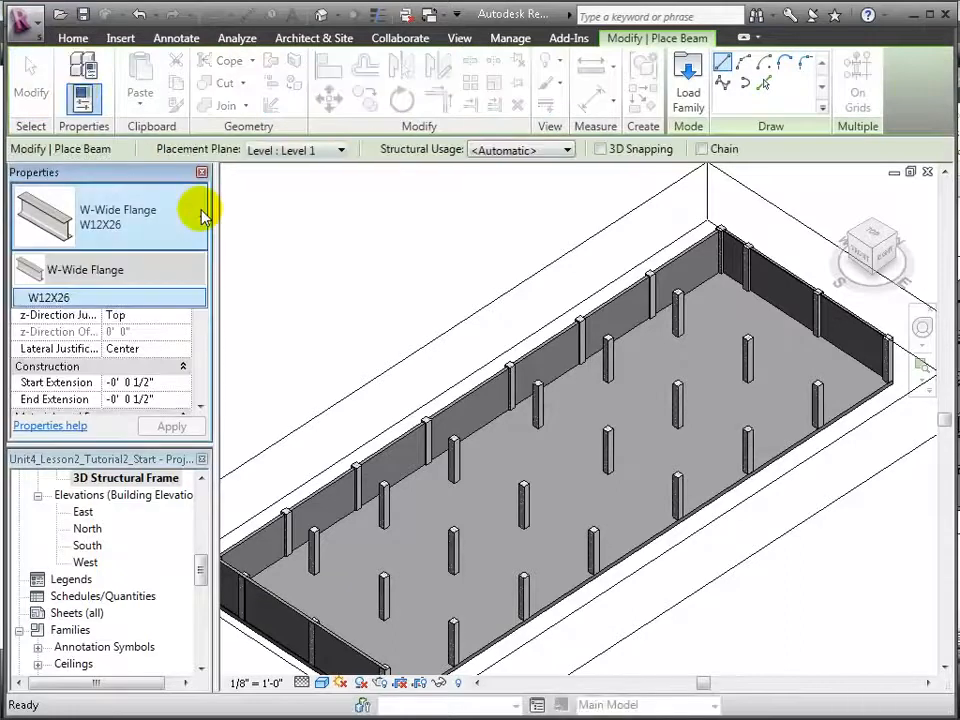
left_click(203, 217)
left_click(180, 261)
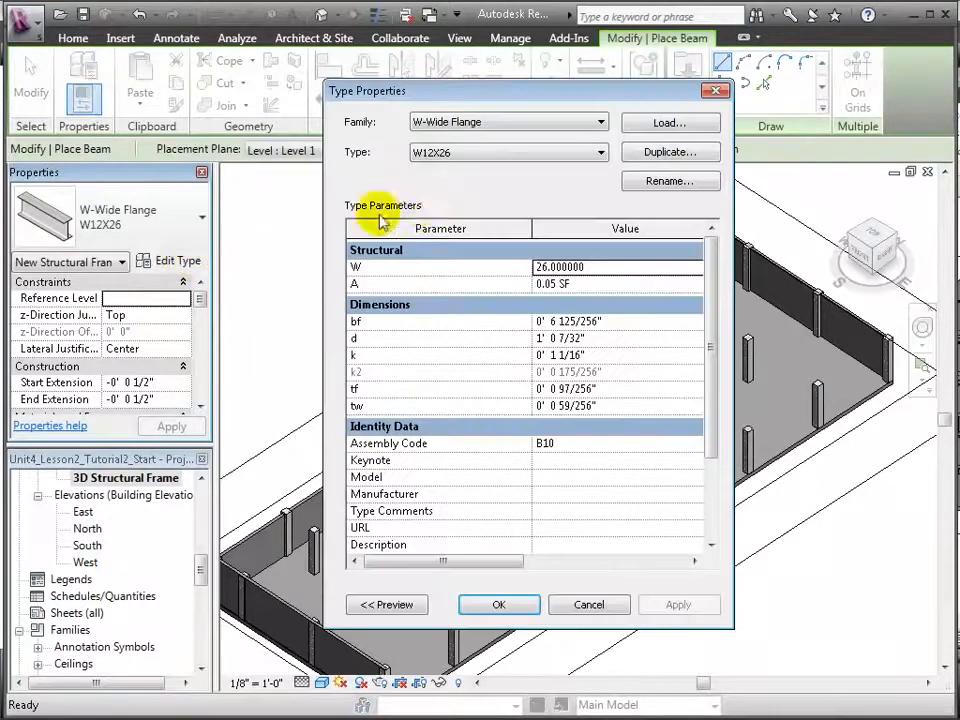
left_click(660, 123)
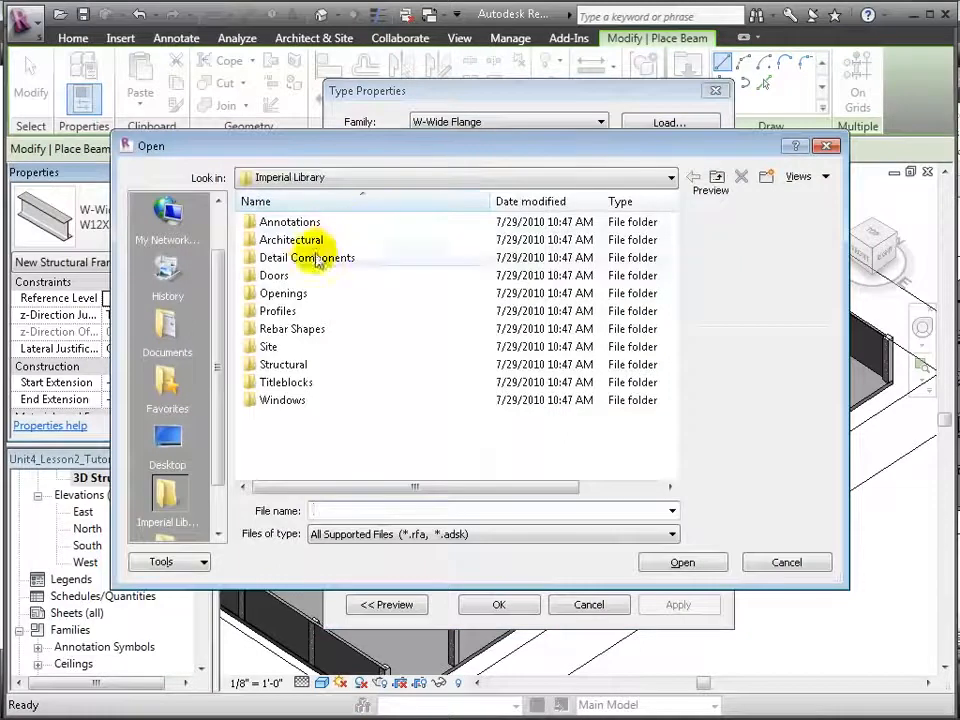
left_click(302, 365)
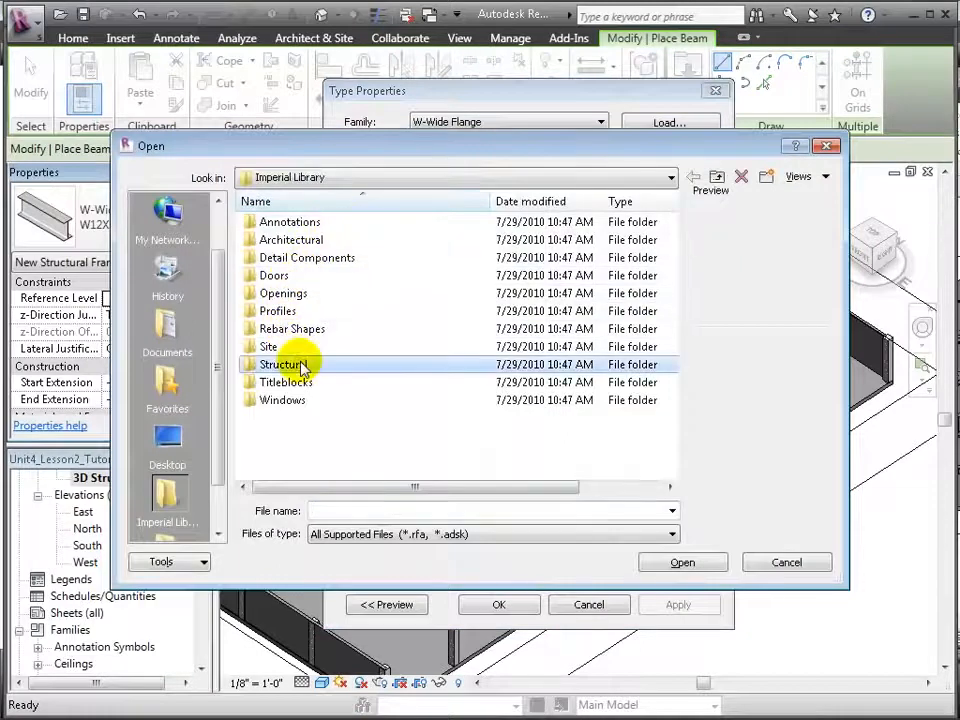
double_click(302, 365)
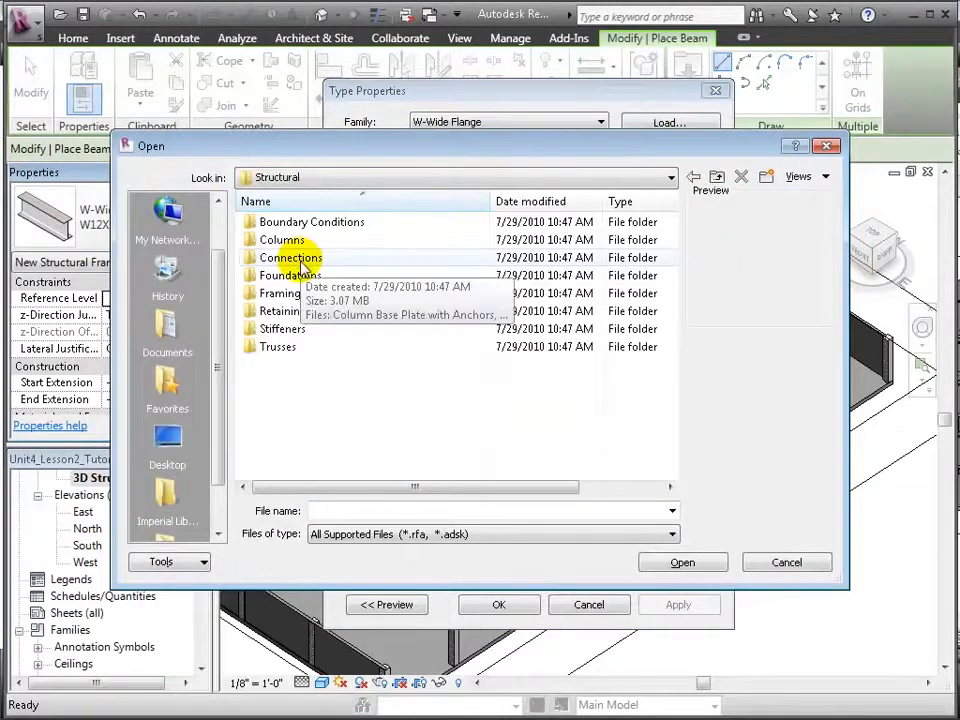
double_click(300, 292)
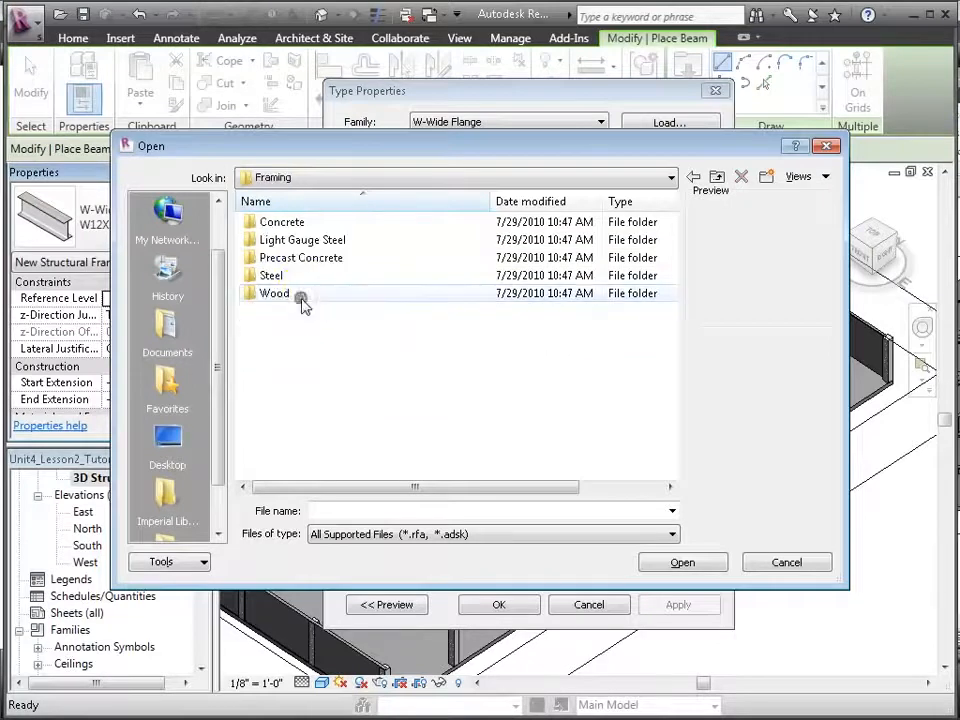
double_click(288, 222)
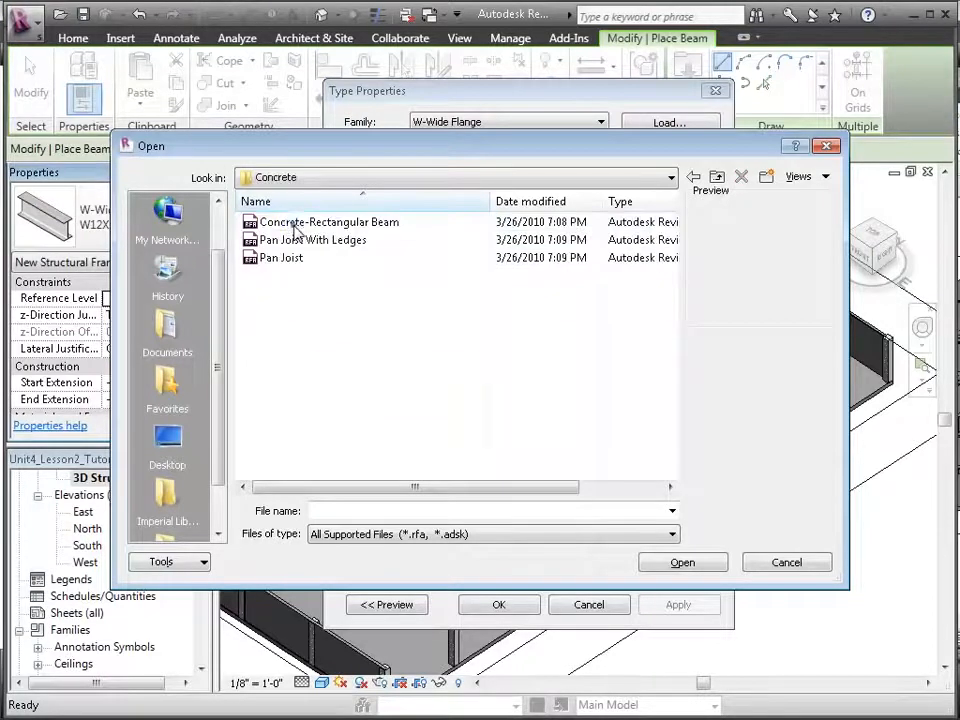
left_click(247, 221)
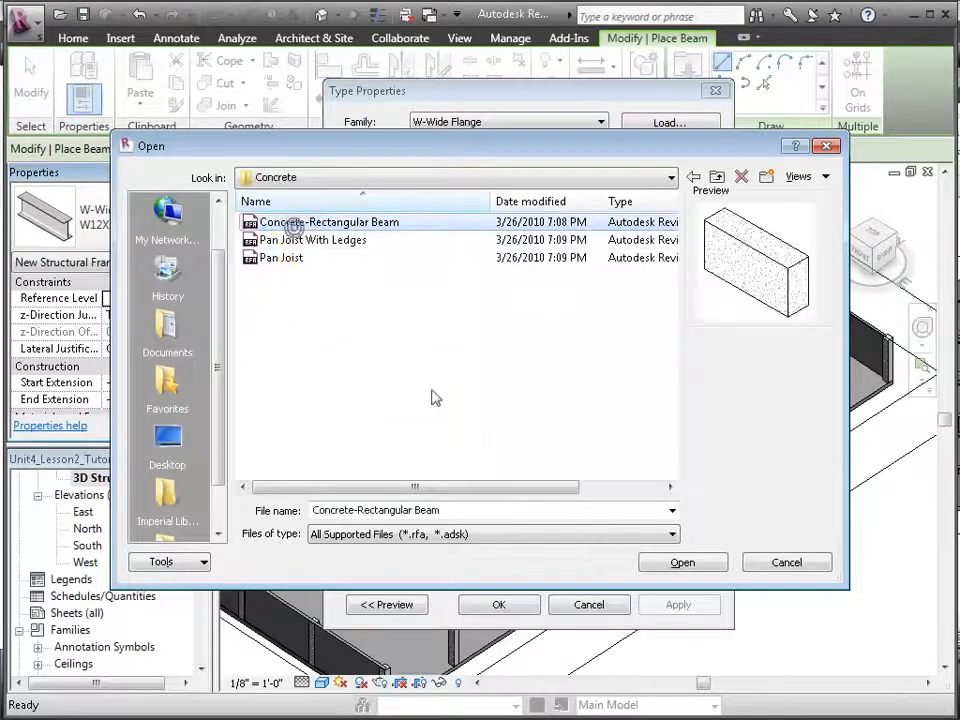
left_click(688, 562)
- Duplicate the 12 x 24 beam type as 12 x 12, set its height h to 1' 0", and accept the type properties
left_click(600, 152)
left_click(600, 152)
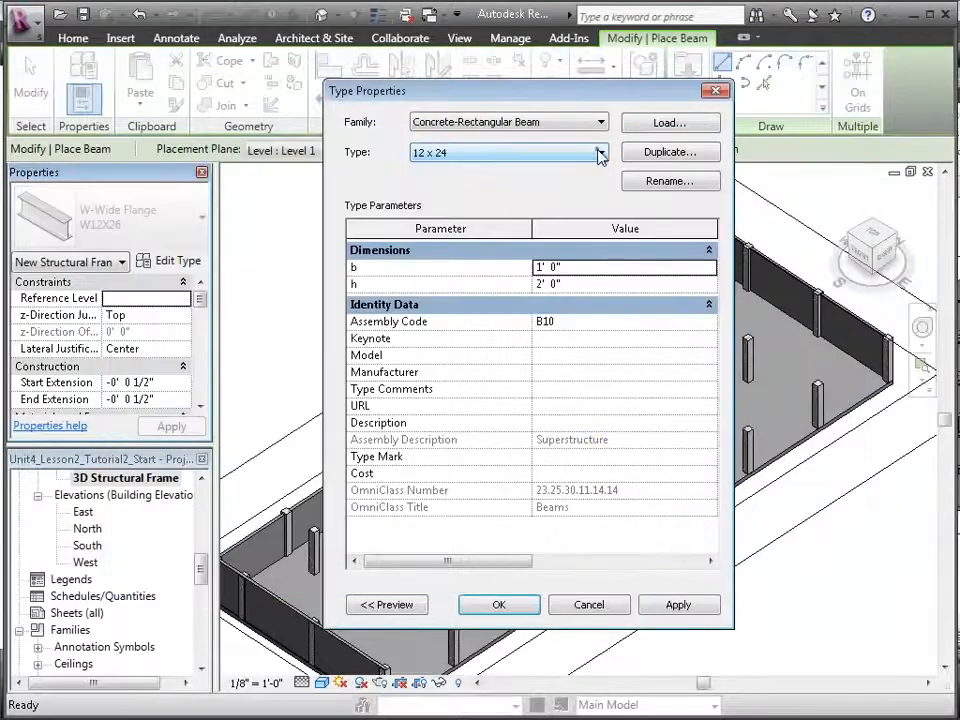
left_click(676, 155)
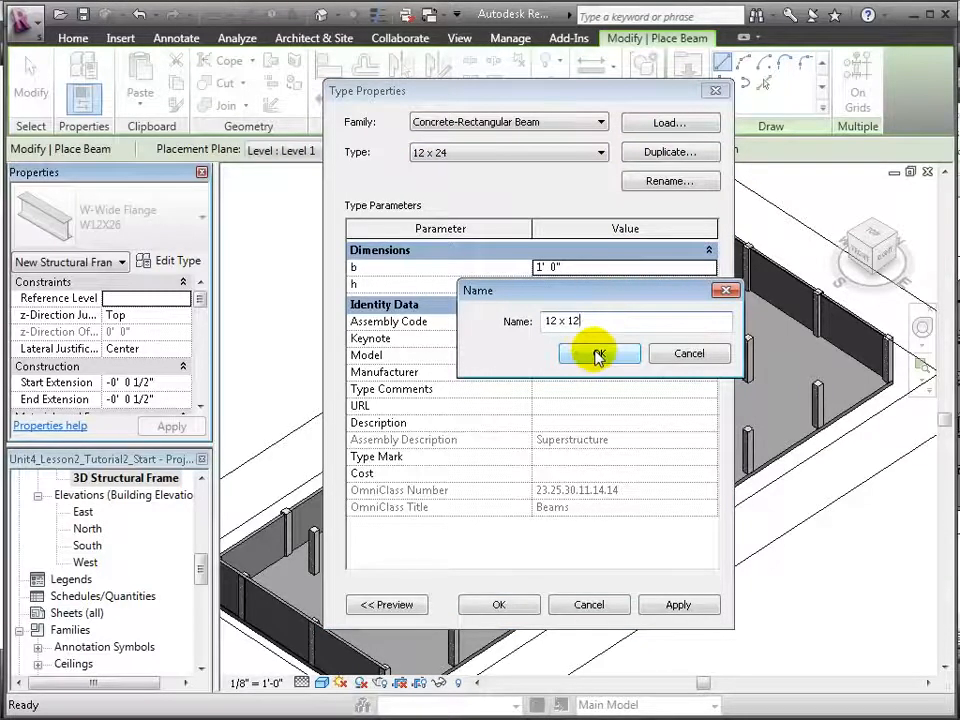
left_click(597, 354)
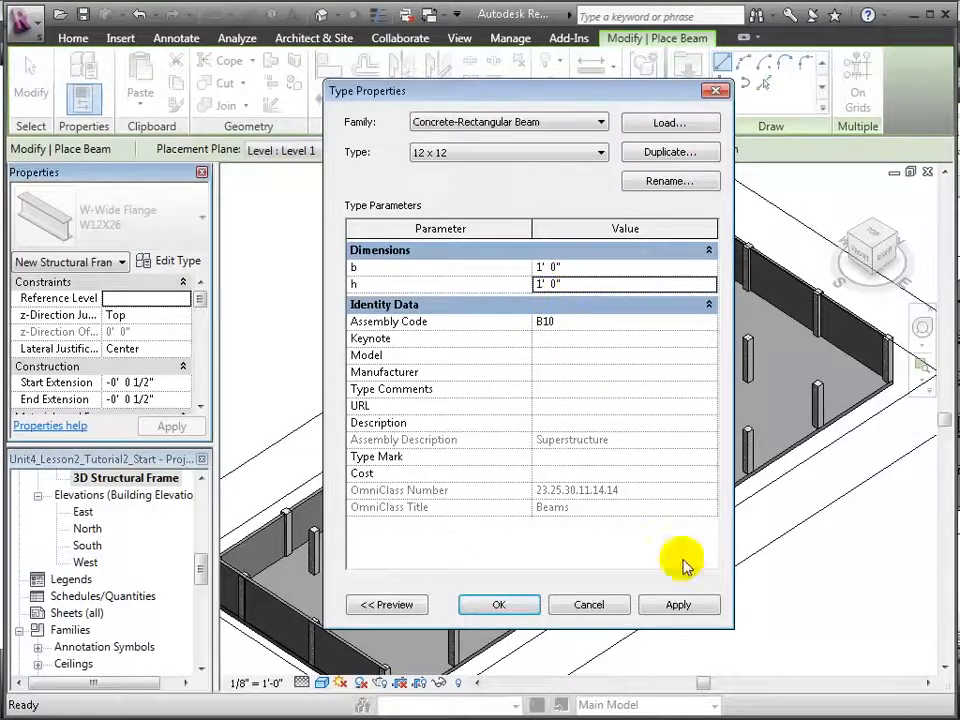
left_click(525, 606)
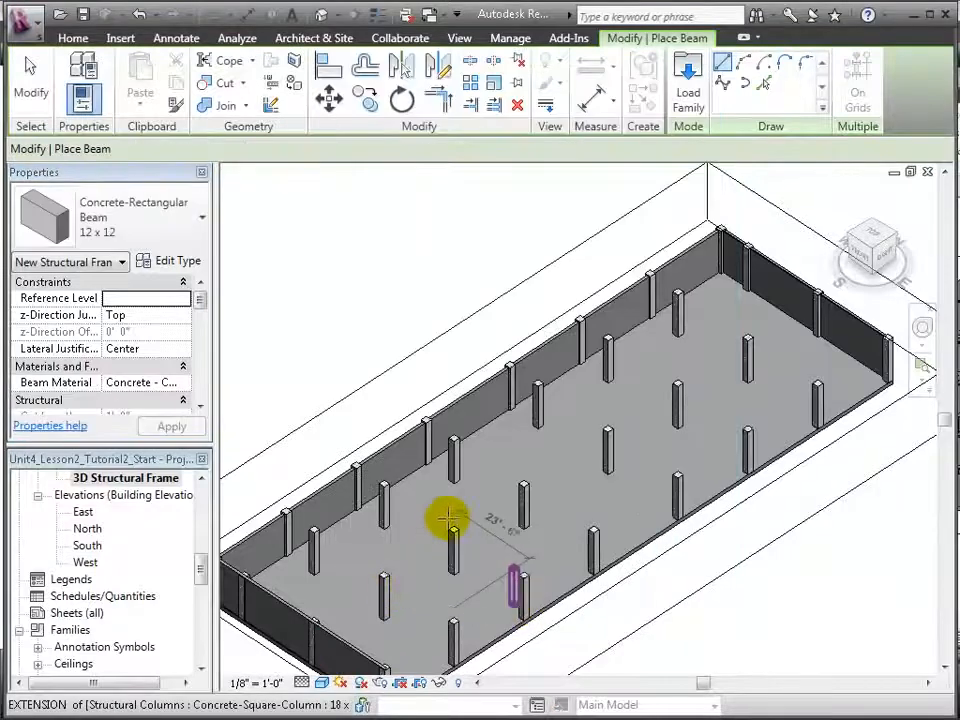
- Enable 3D Snapping and place a 12 x 12 beam from the top of the far wall's corner column to the next column
scroll(450, 440, "down", 1)
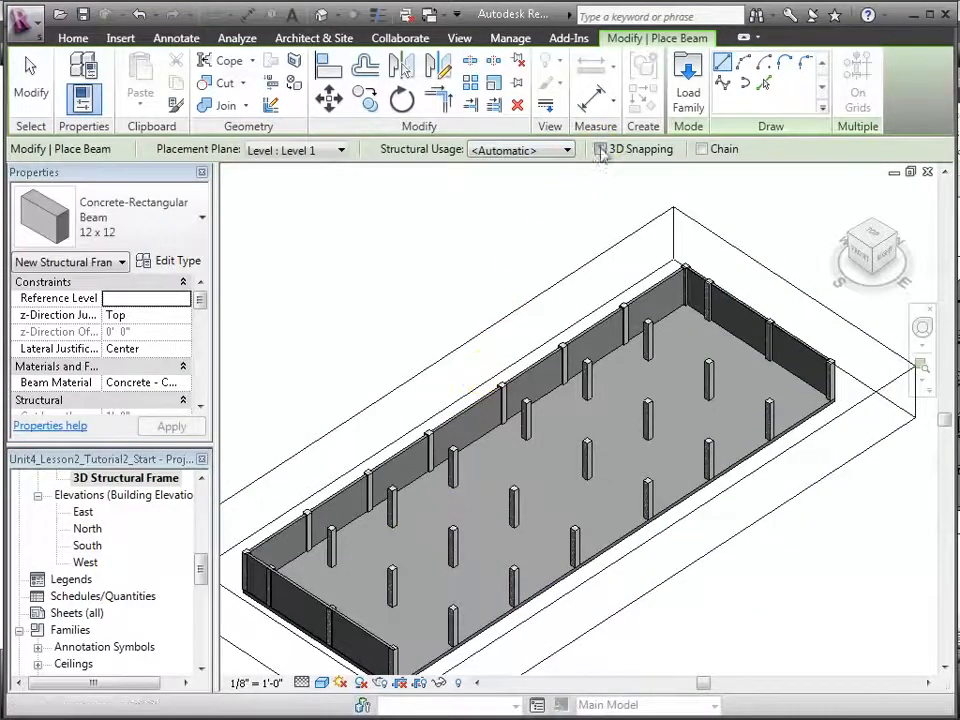
left_click(340, 150)
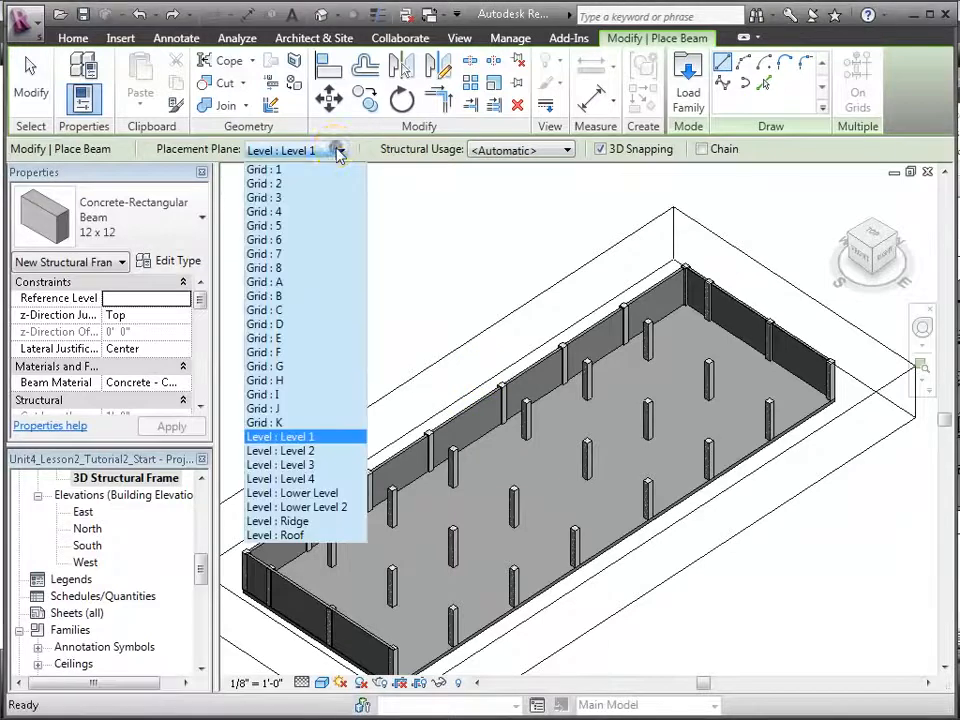
left_click(340, 150)
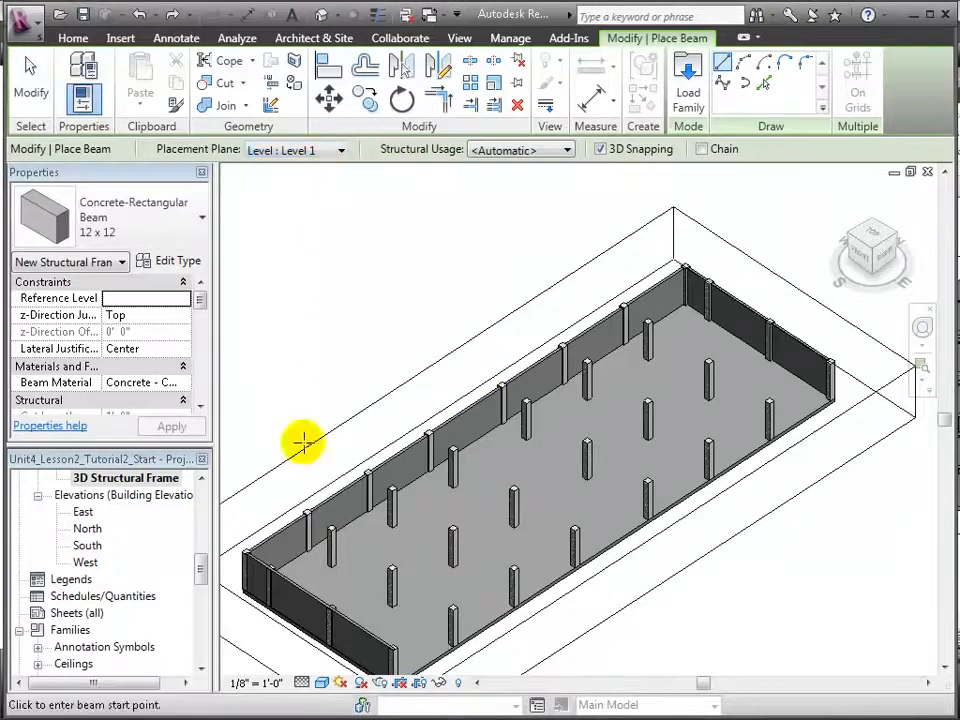
scroll(248, 563, "up", 3)
middle_click_drag(291, 533, 330, 605)
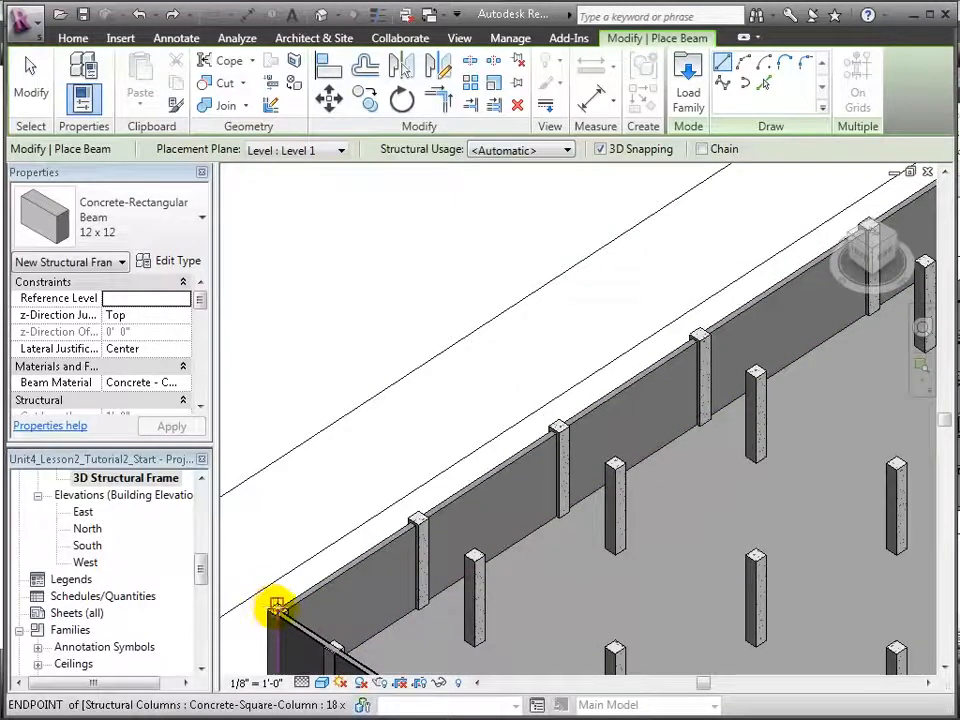
left_click(277, 605)
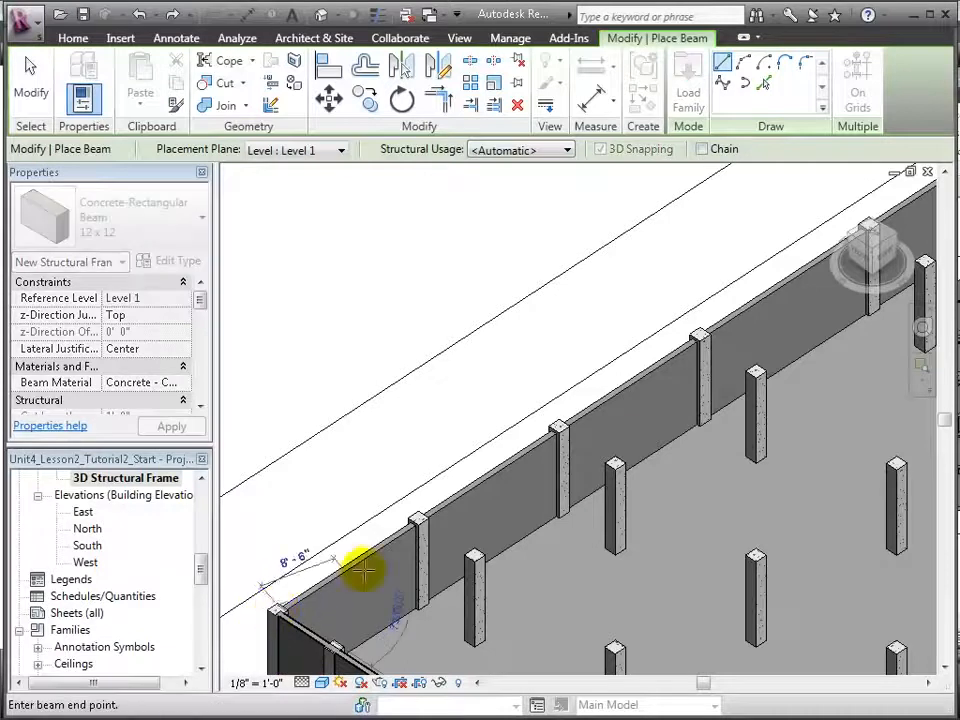
left_click(417, 515)
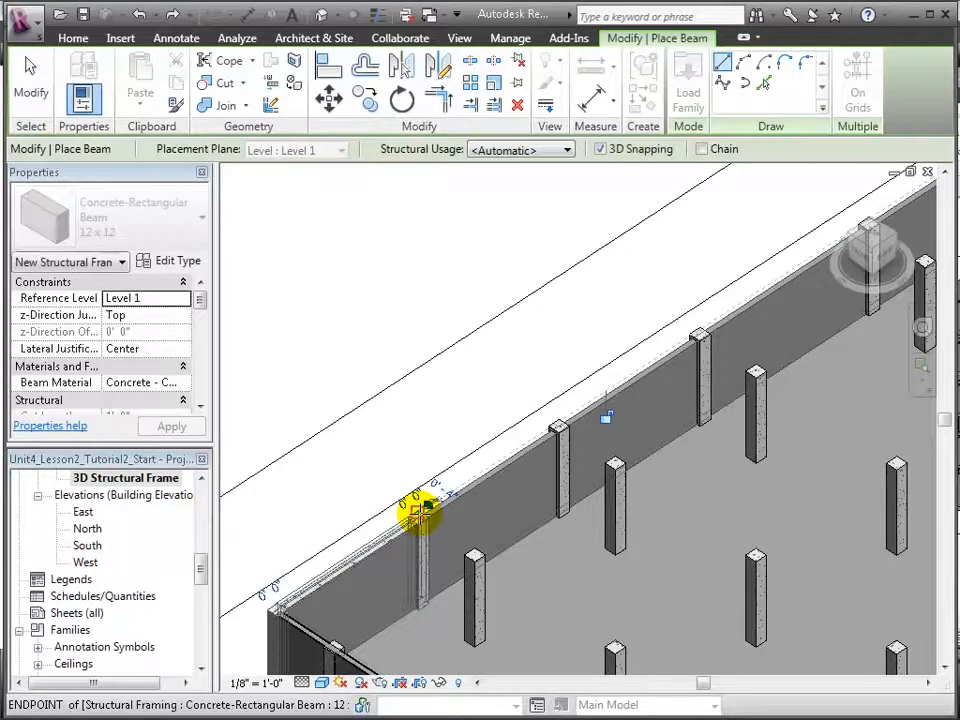
- Place 12 x 12 beams between column tops across the next two bays of the far wall, and start another at the near corner column
middle_click_drag(450, 514, 307, 490)
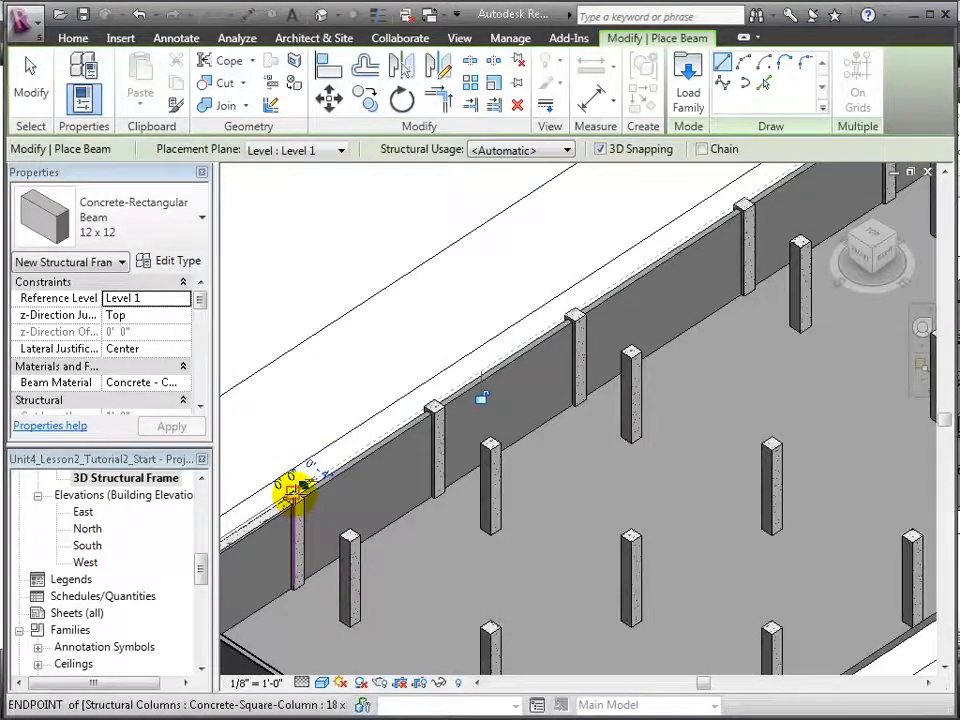
left_click(298, 489)
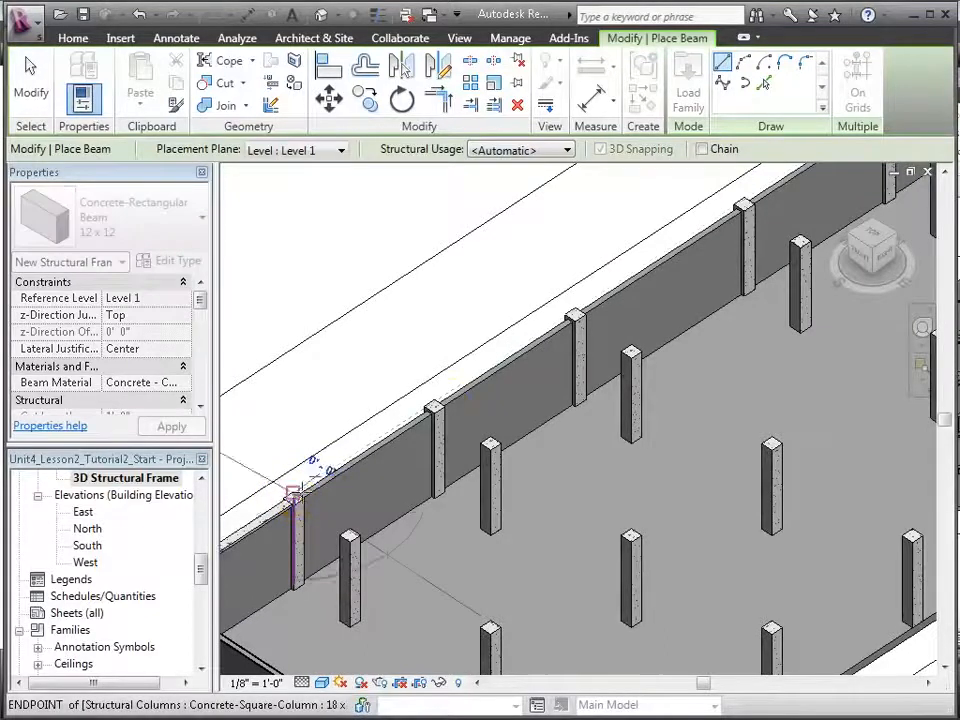
left_click(433, 404)
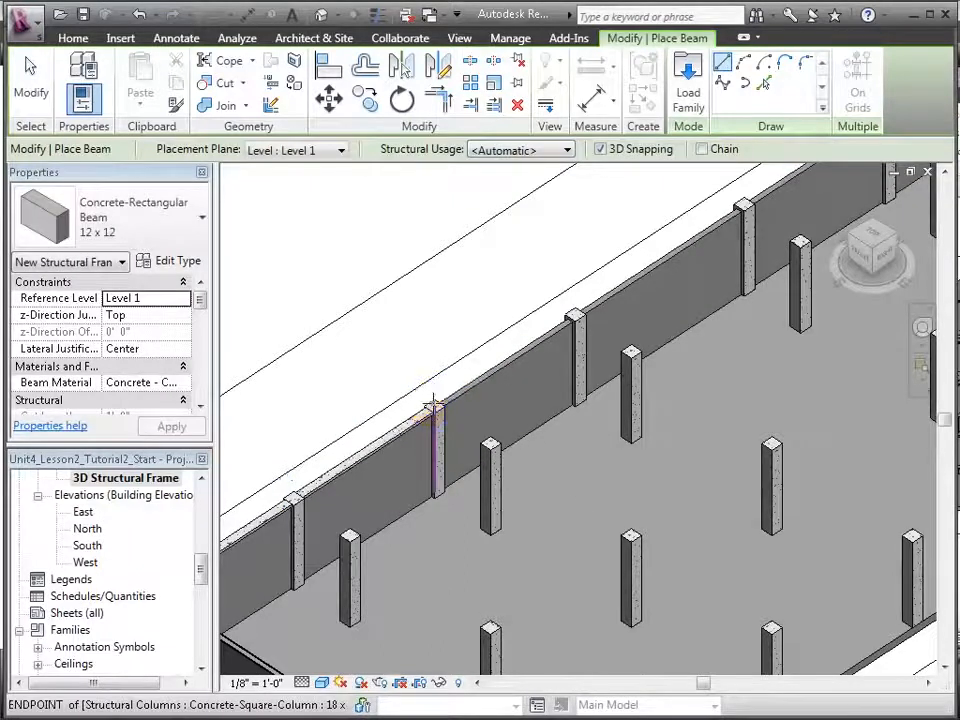
left_click(433, 401)
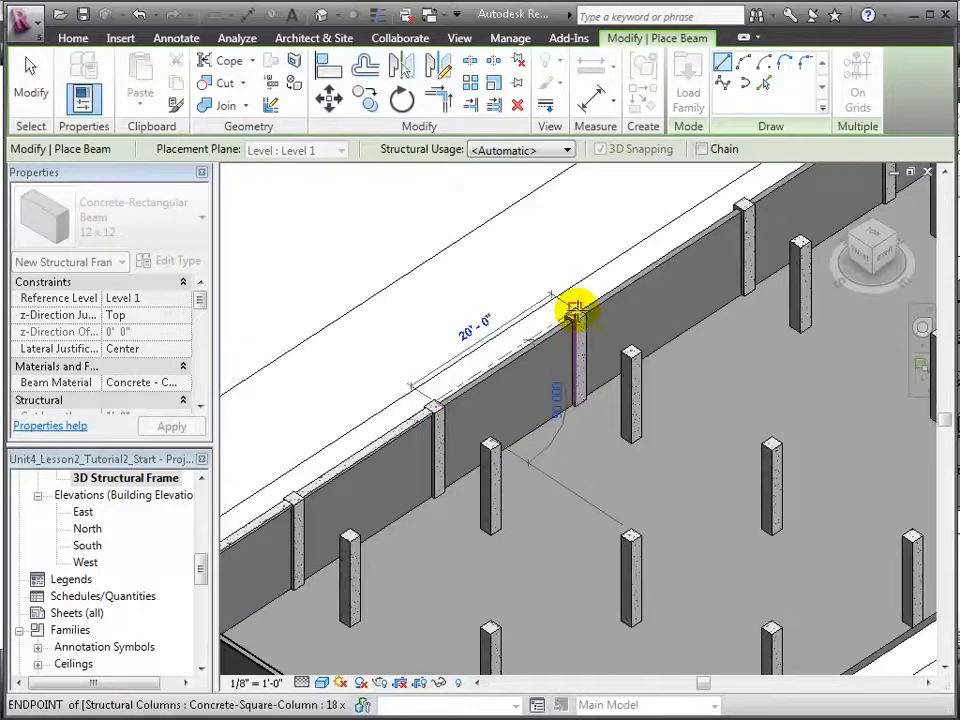
left_click(575, 313)
middle_click_drag(471, 557, 366, 401)
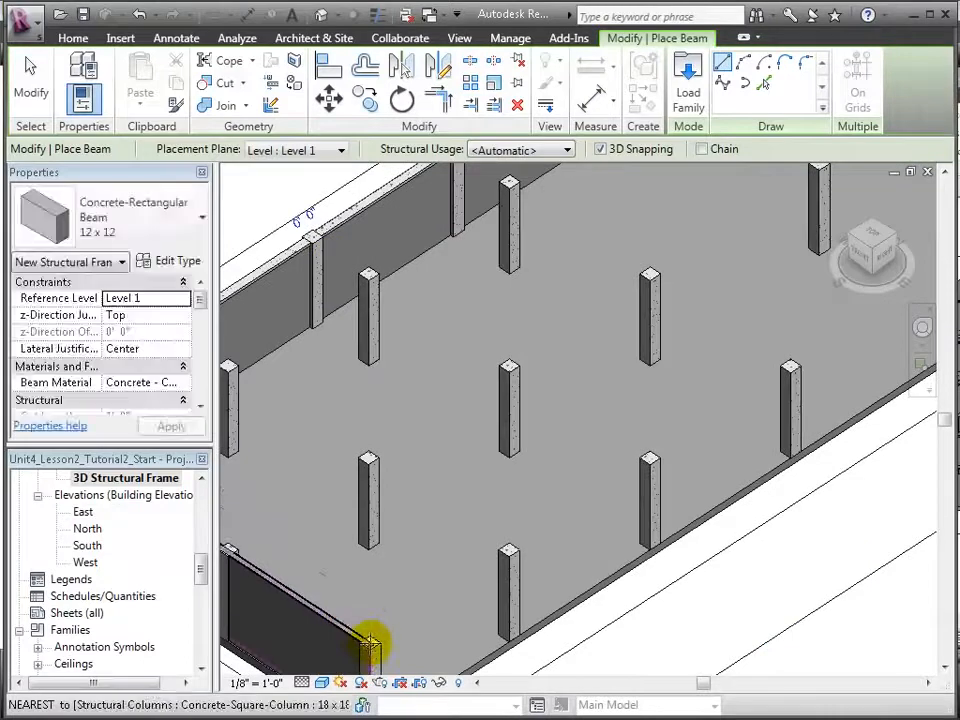
left_click(370, 641)
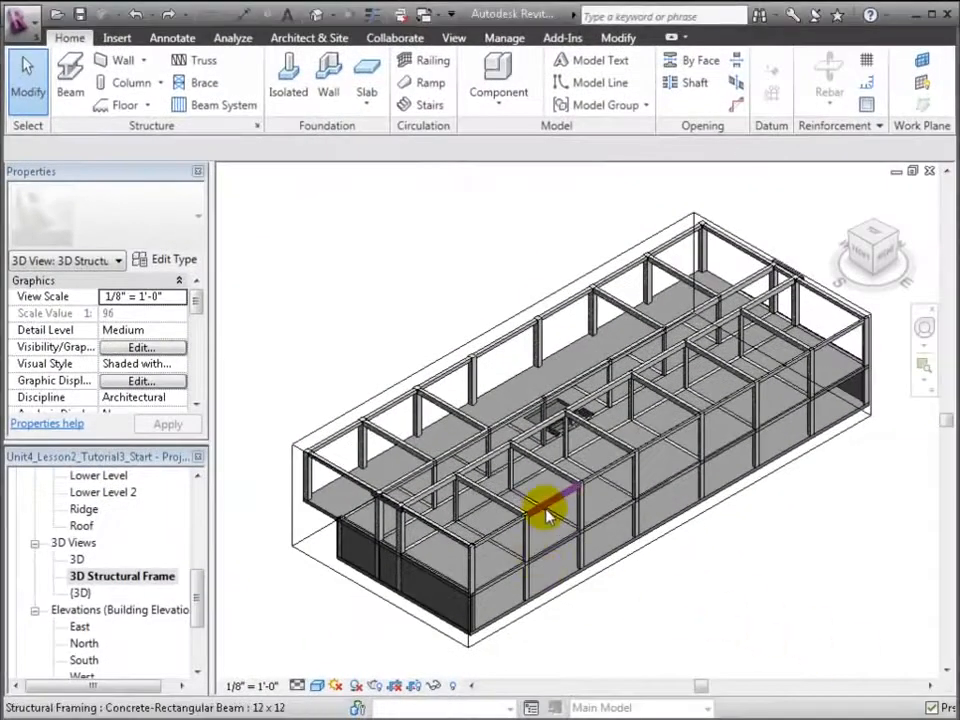
- Raise the top face of the section box to include the two floor slabs above the concrete frame
left_click(322, 430)
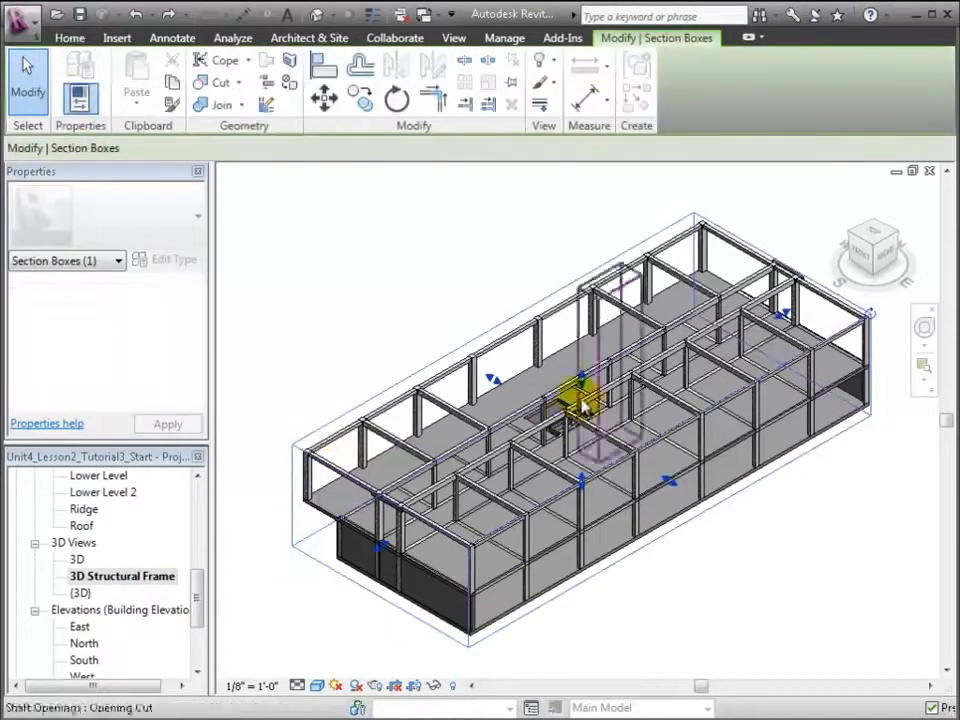
left_click_drag(575, 284, 574, 251)
middle_click_drag(643, 556, 495, 465, "shift")
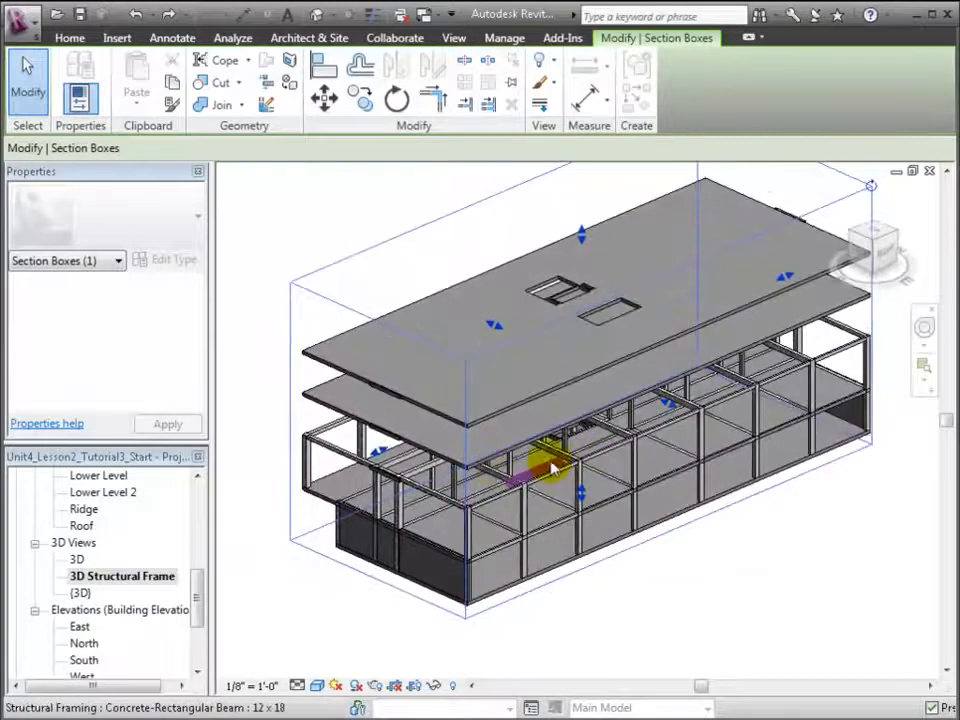
- Reveal hidden elements, unhide the Level 2 Generic - 12" floor slab as an element, and leave the reveal mode
left_click(456, 688)
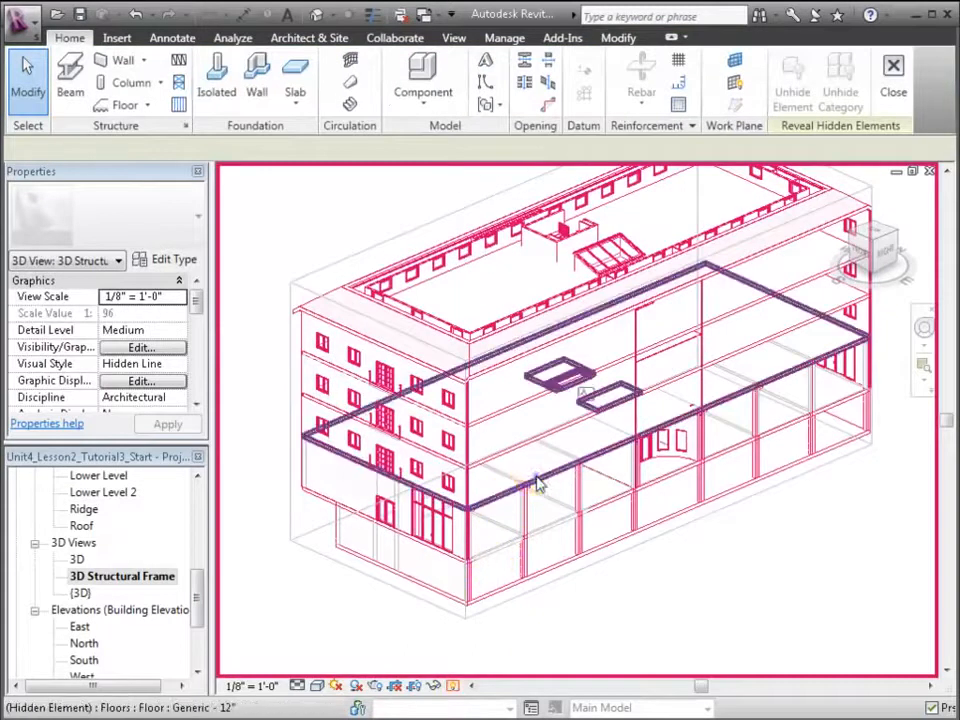
right_click(538, 484)
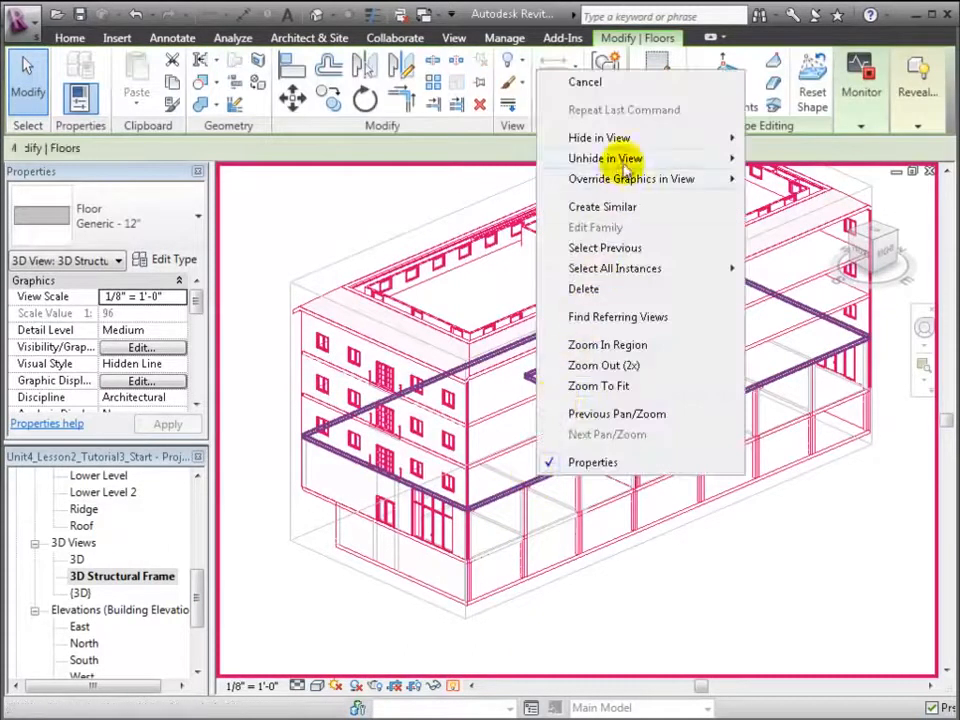
mouse_move(621, 158)
left_click(756, 157)
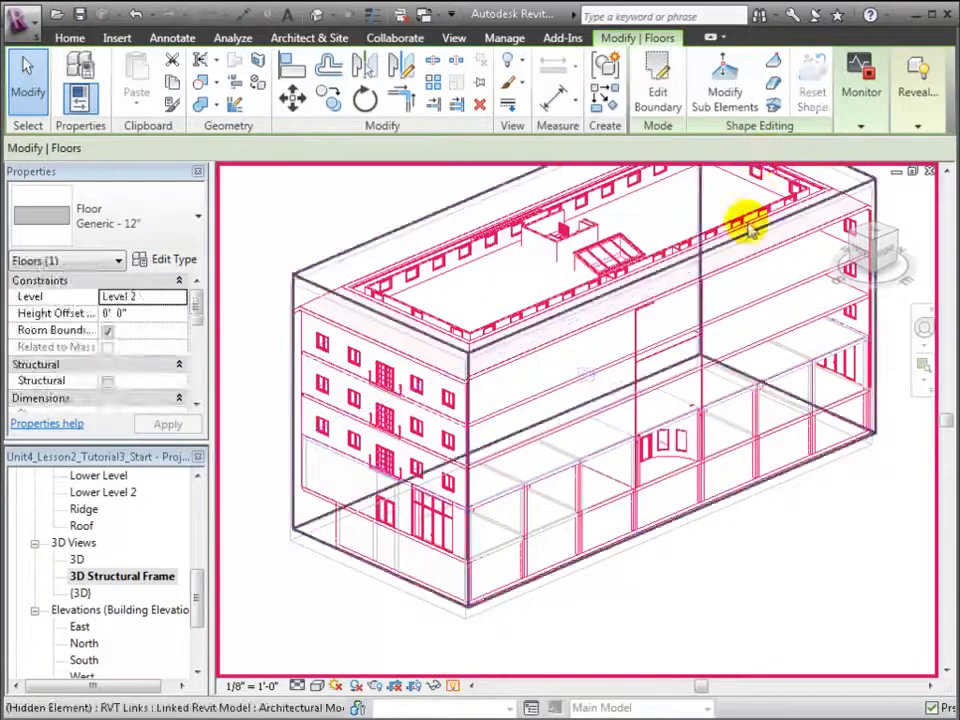
key("Escape")
left_click(453, 686)
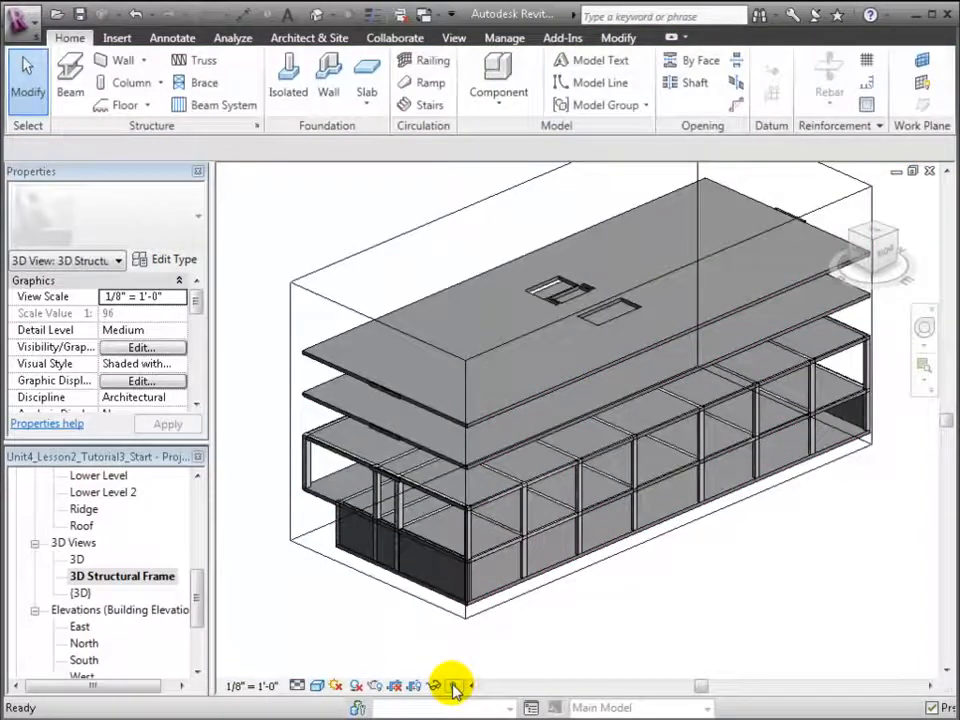
- Select the Level 2 floor slab directly above the concrete frame and duplicate its type as Concrete Slab - 8"
key("Tab")
key("Tab")
left_click(535, 483)
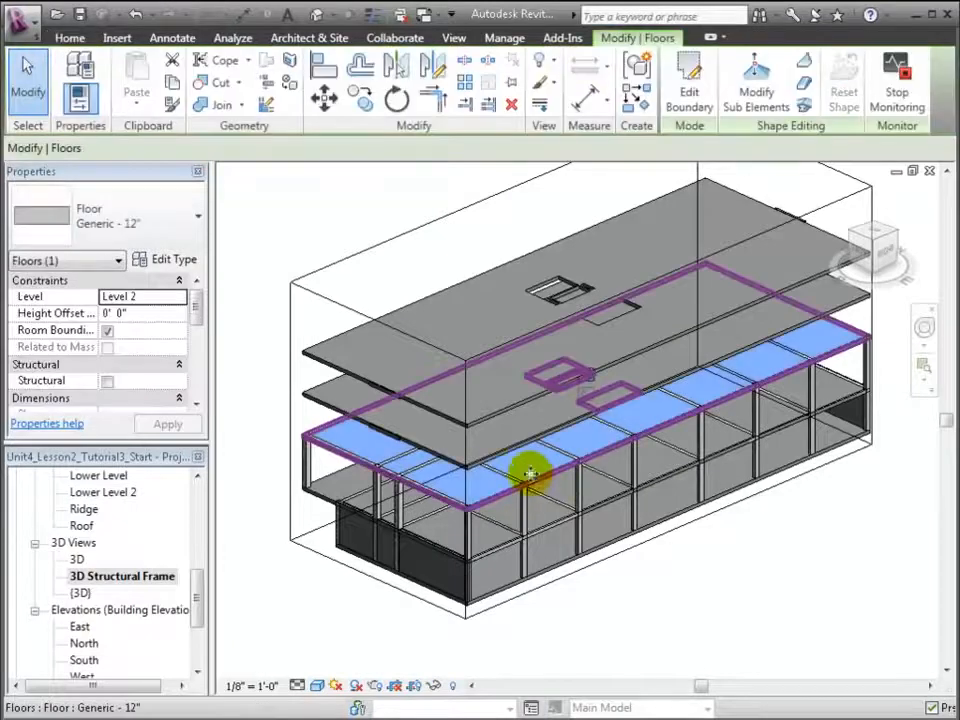
left_click(175, 260)
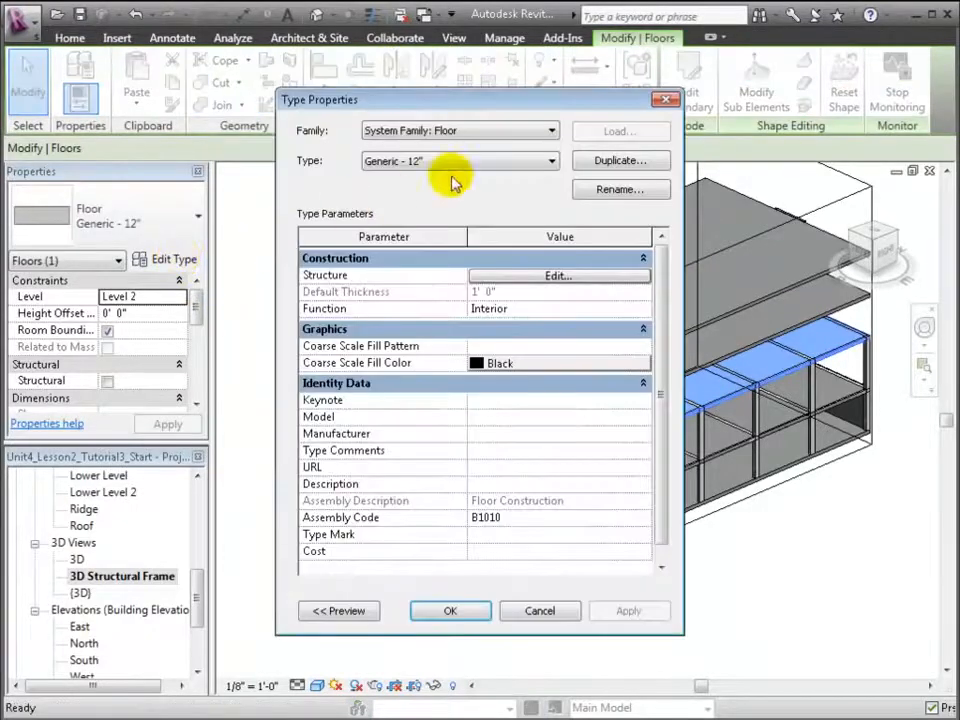
left_click(598, 160)
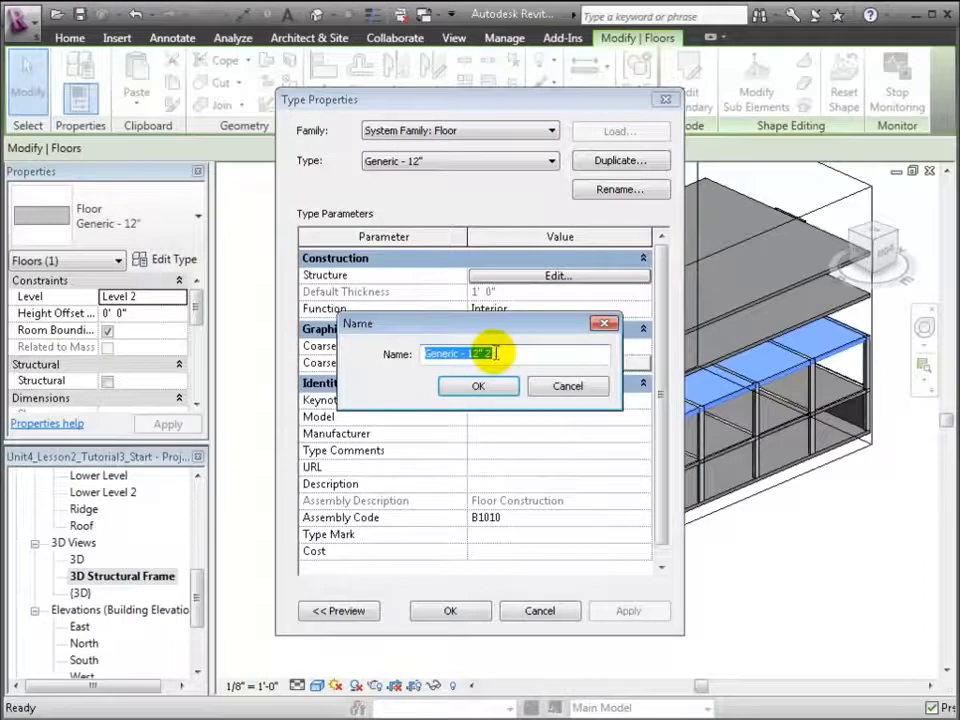
type("Concrete Slab - 8")
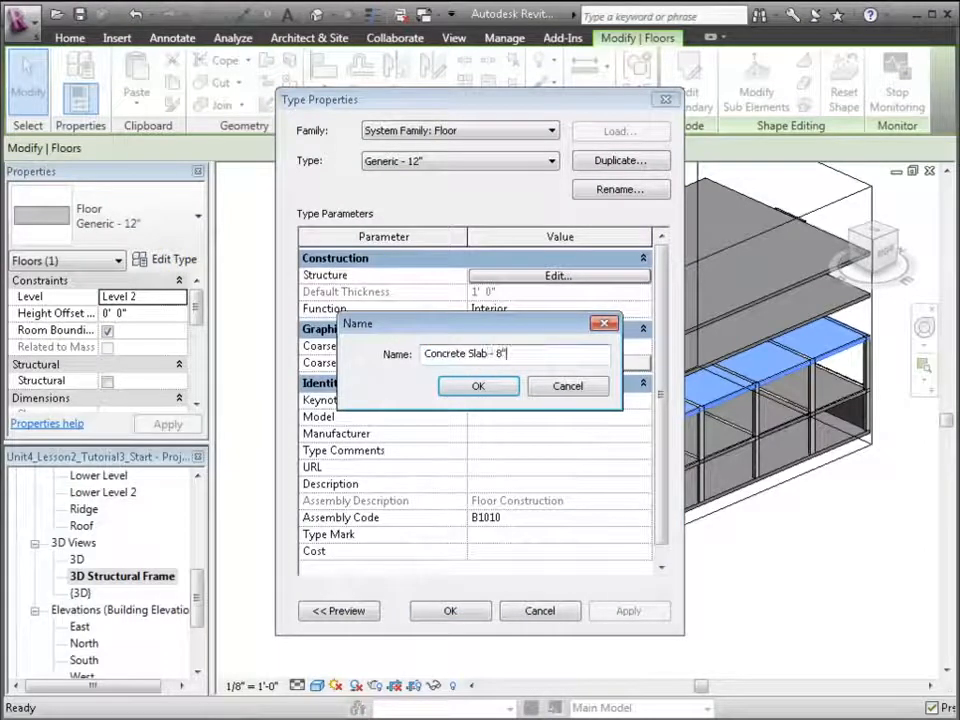
left_click(490, 389)
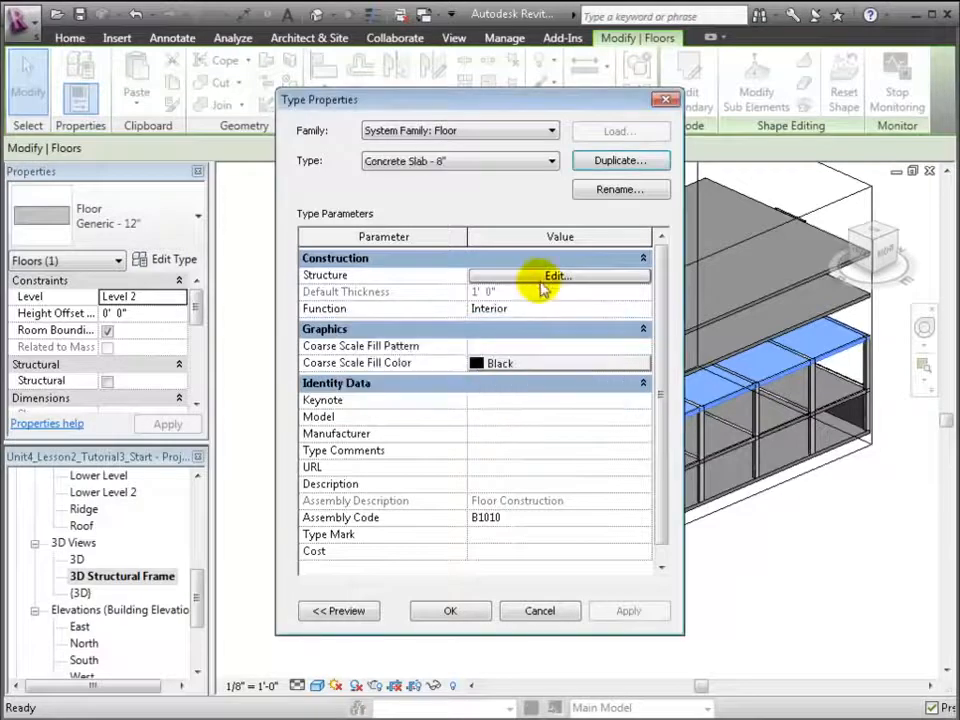
- Assign Concrete - Cast-in-Place Concrete to the new floor type's structure layer, using the render appearance for shading
left_click(542, 278)
left_click(480, 277)
left_click(491, 276)
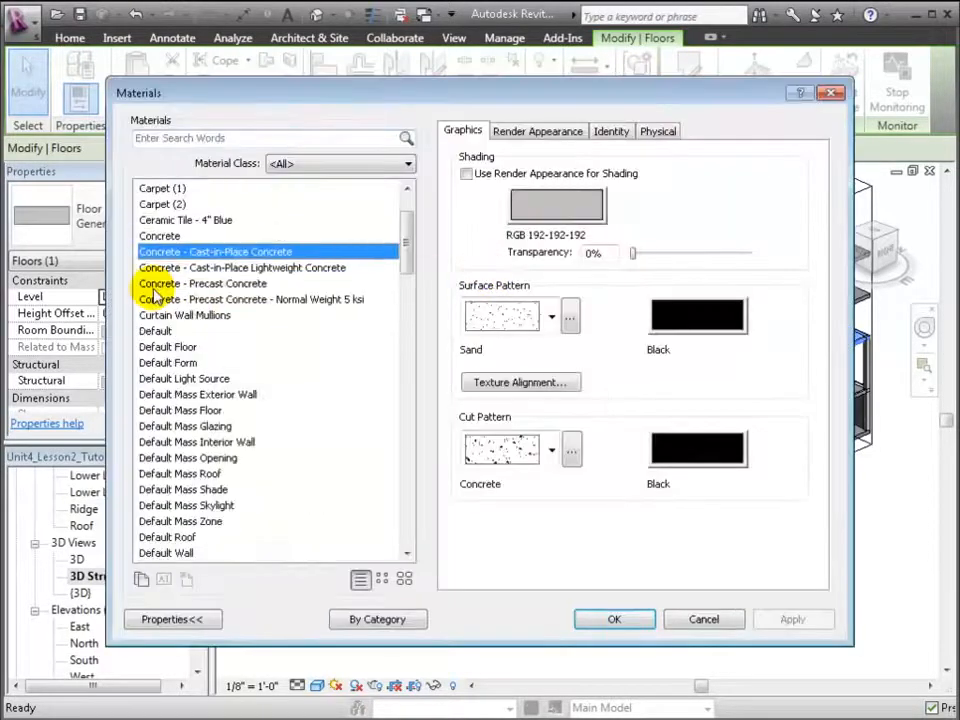
left_click(466, 174)
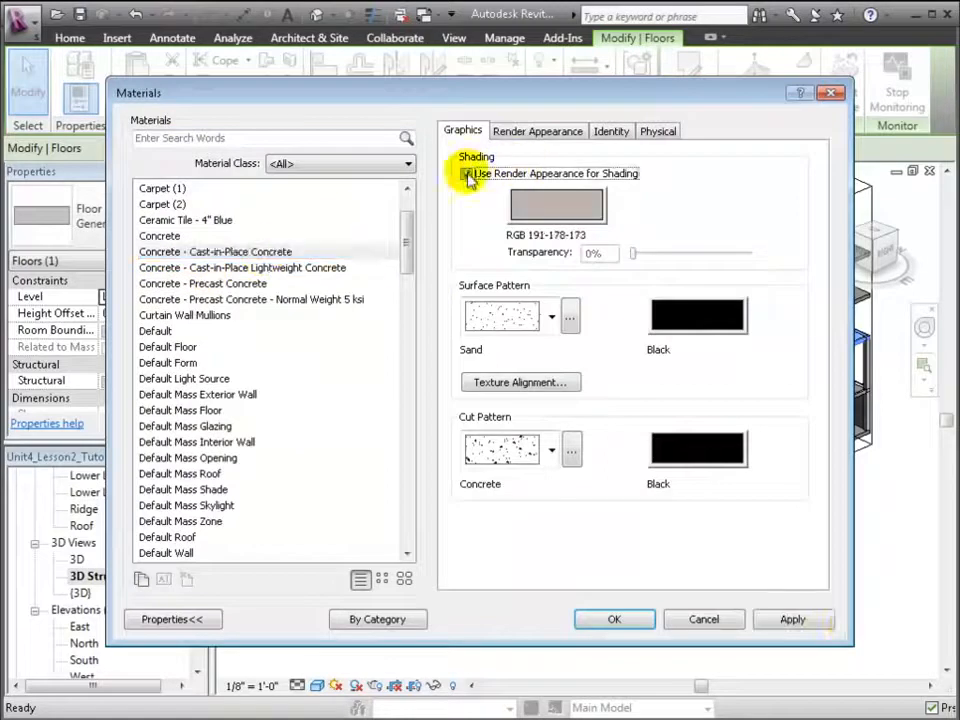
left_click(635, 619)
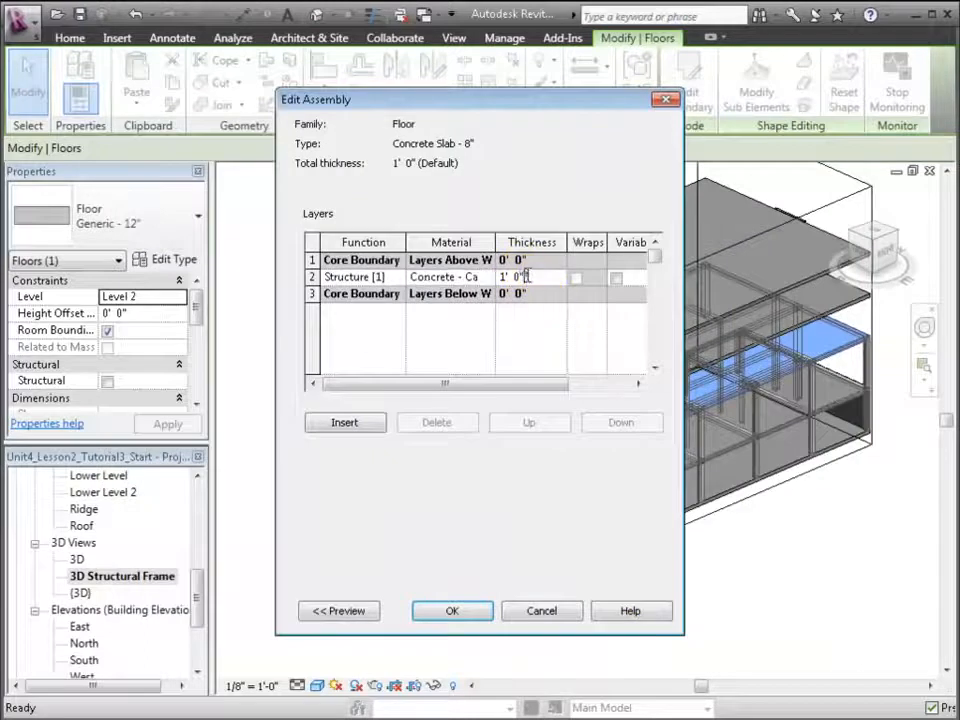
- Set the structure layer's thickness to 0' 8", apply the new type to the Level 2 slab, and clear the selection
type("0 8")
key("Tab")
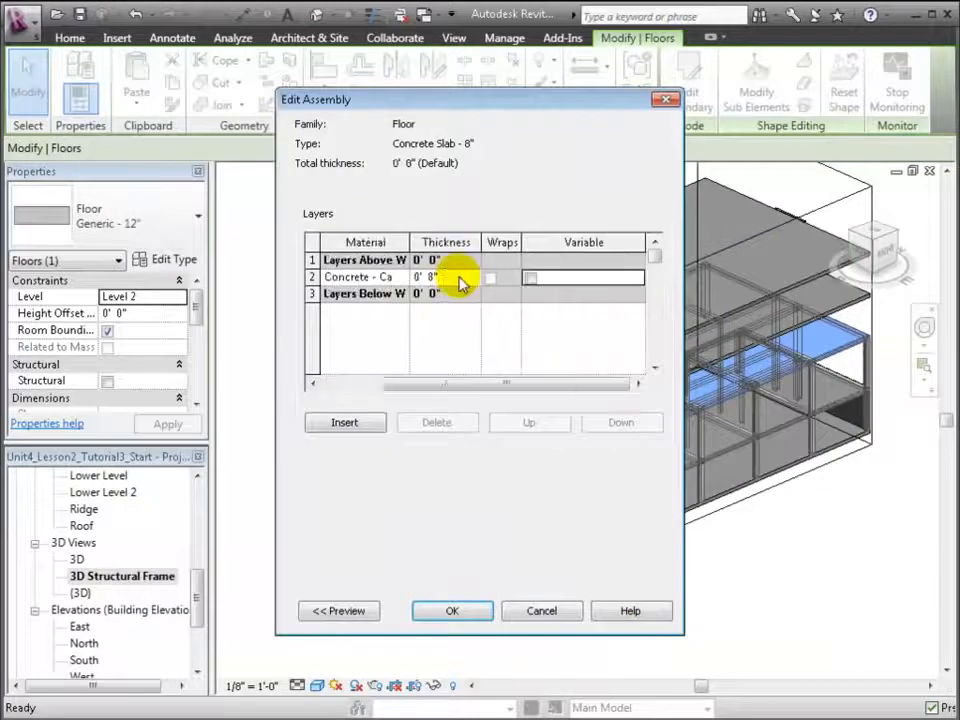
left_click(452, 611)
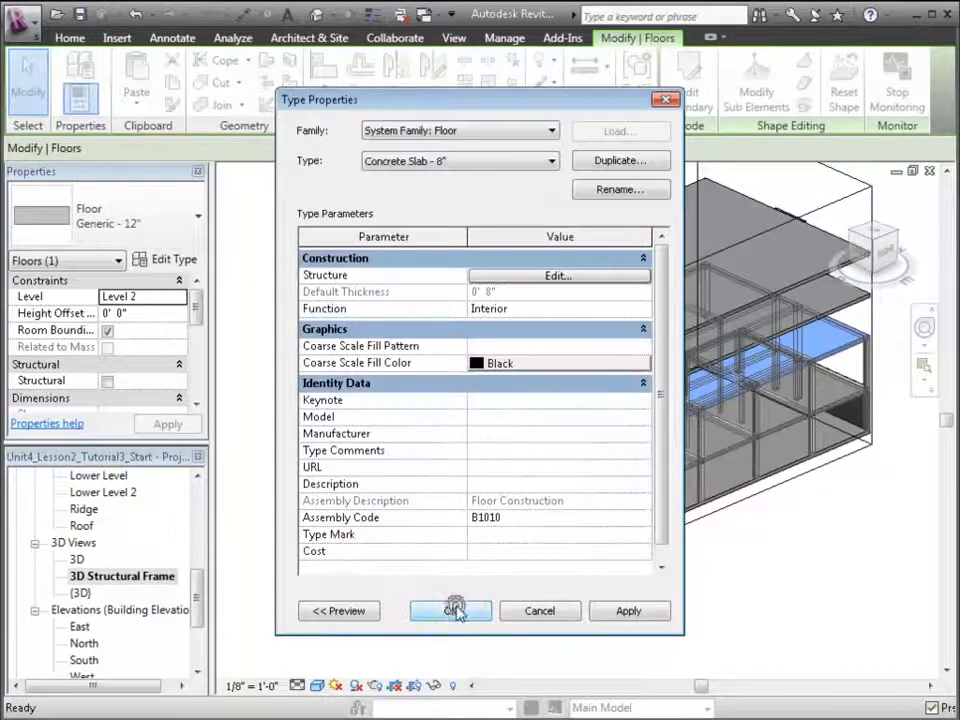
left_click(628, 611)
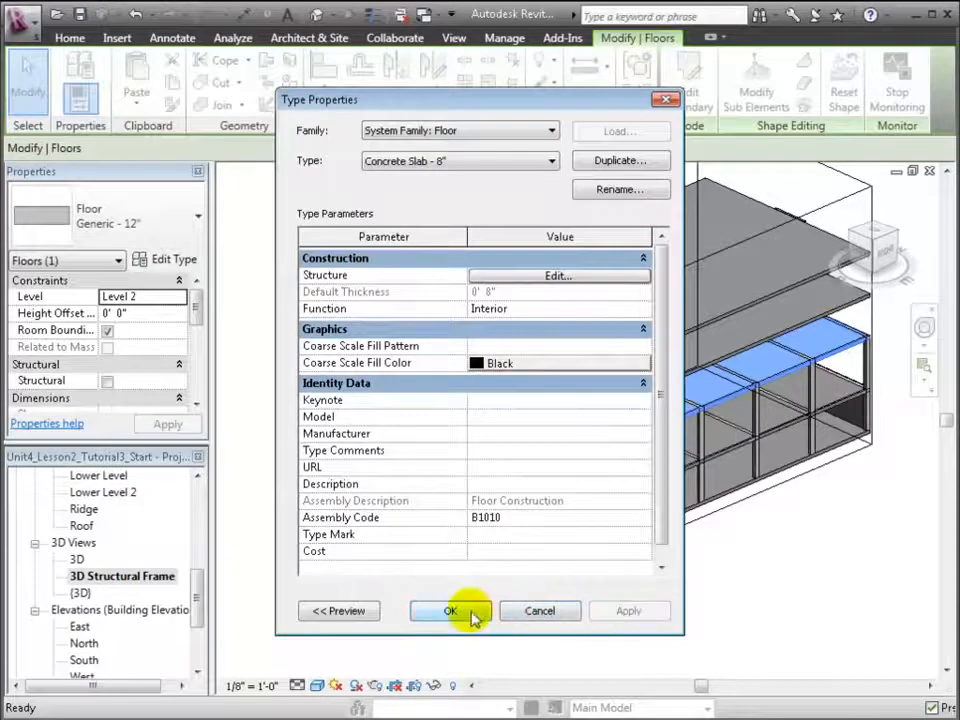
left_click(478, 614)
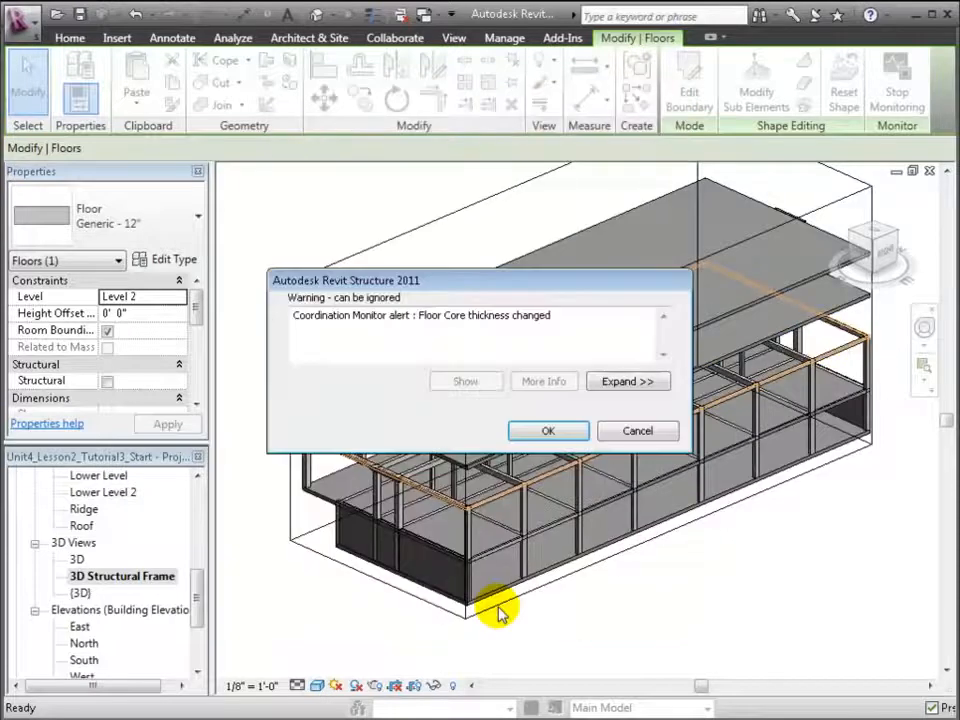
left_click(547, 431)
left_click(590, 617)
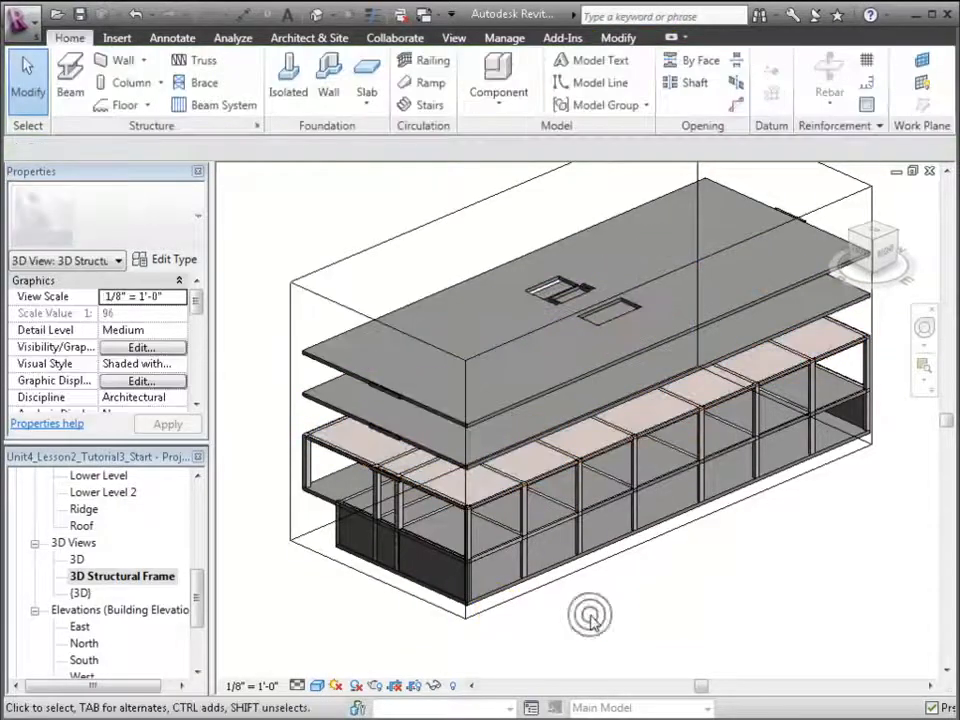
- Select the Level 2 Concrete Slab - 8" floor on top of the concrete frame
key("Tab")
key("Tab")
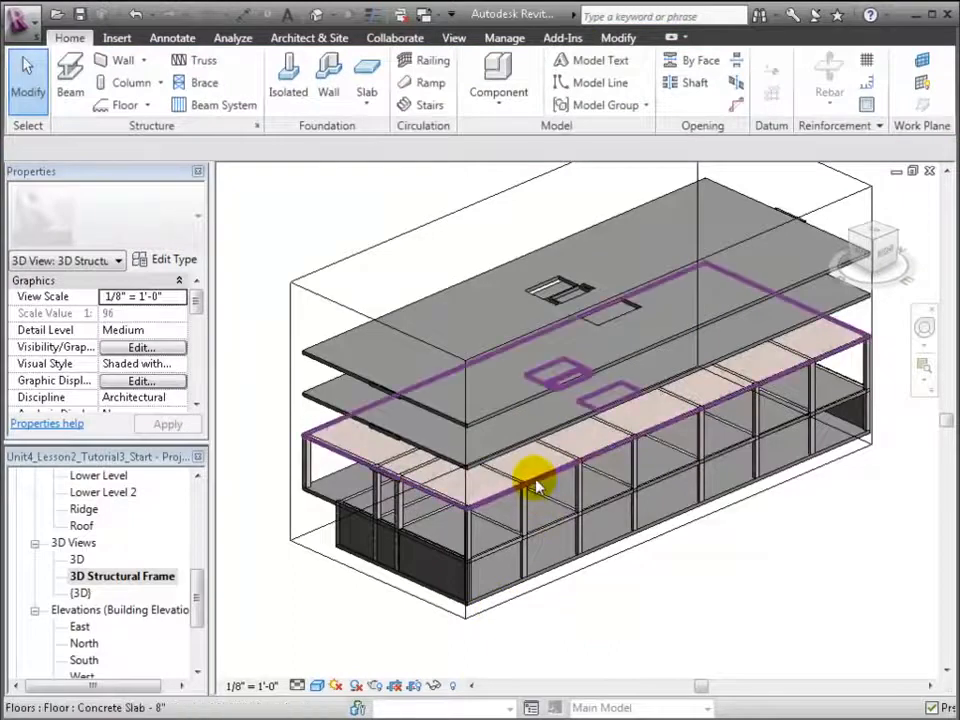
left_click(537, 487)
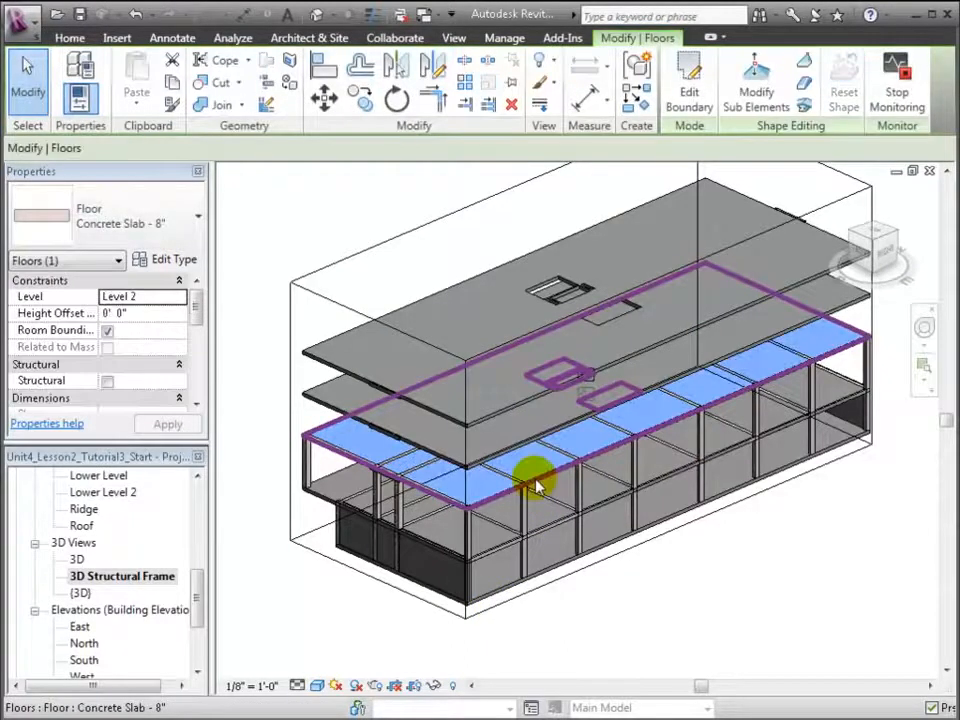